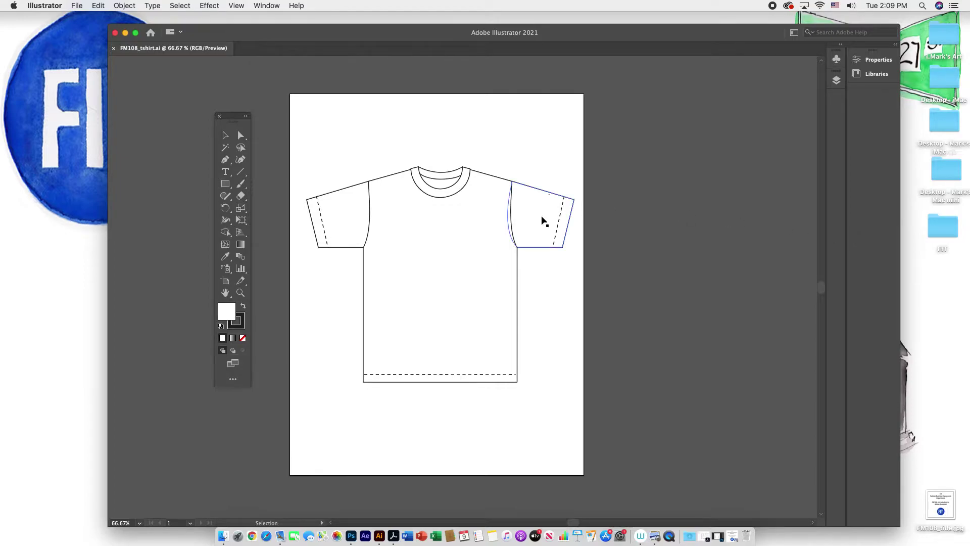
- Select the whole T-shirt drawing and examine its anchor points and outlines up close at 150%
click(226, 140)
click(413, 270)
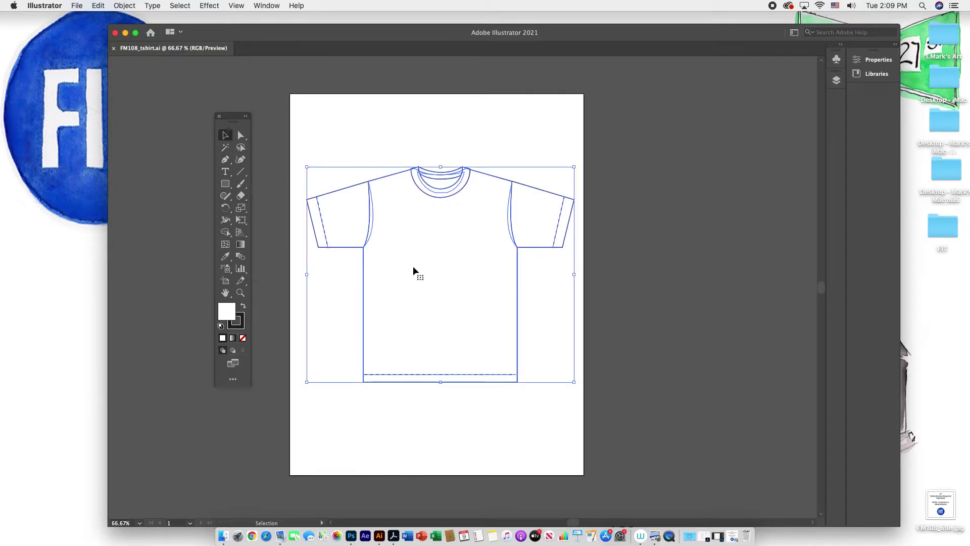
key(a)
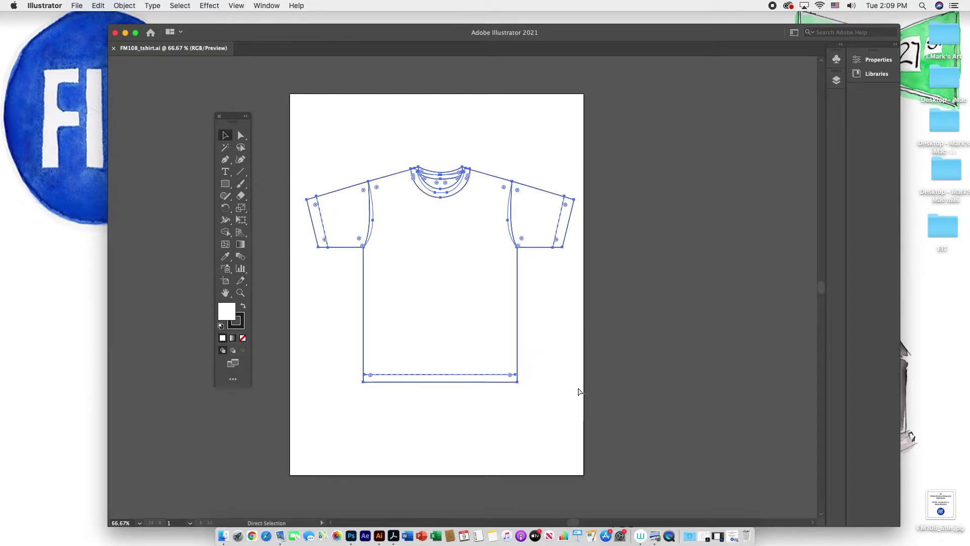
key(super+equal)
key(super+equal)
key(v)
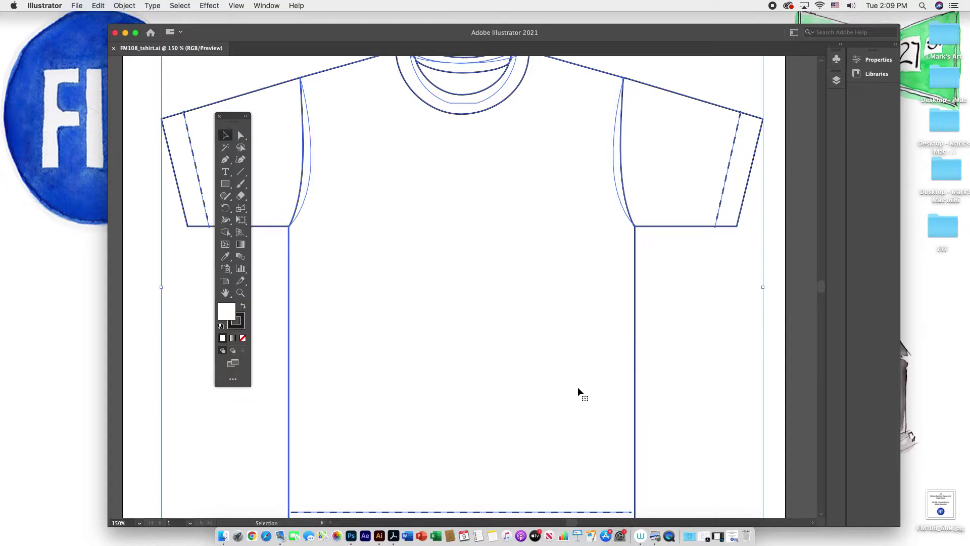
scroll(578, 393, down, 3)
scroll(578, 393, right, 2)
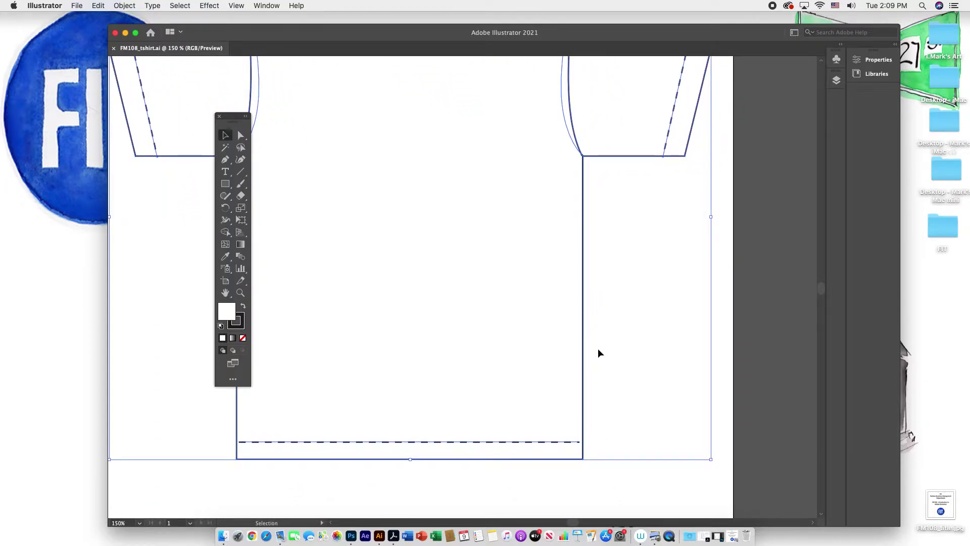
key(super+0)
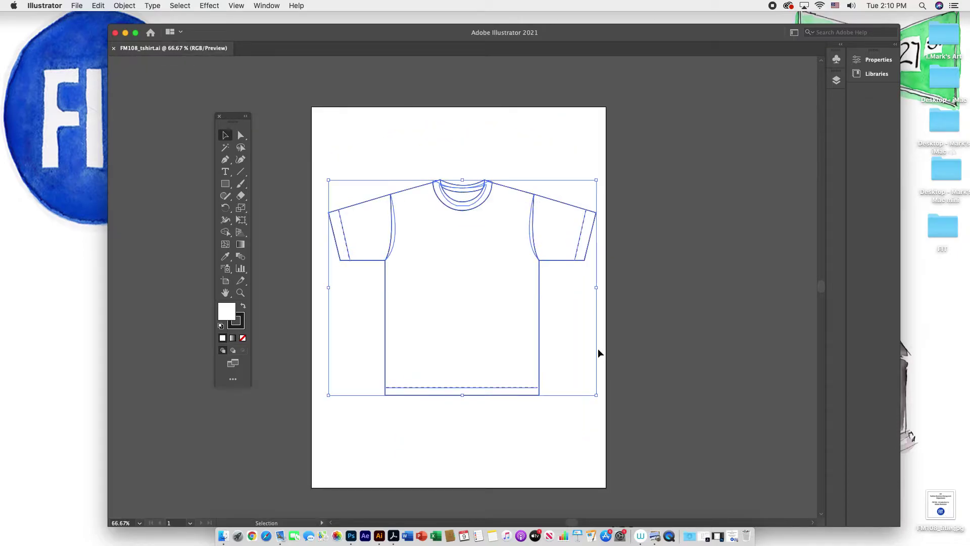
- Scale the T-shirt artwork up proportionally beyond the artboard, and scale it back down to fit within the artboard
drag(596, 396, 780, 495)
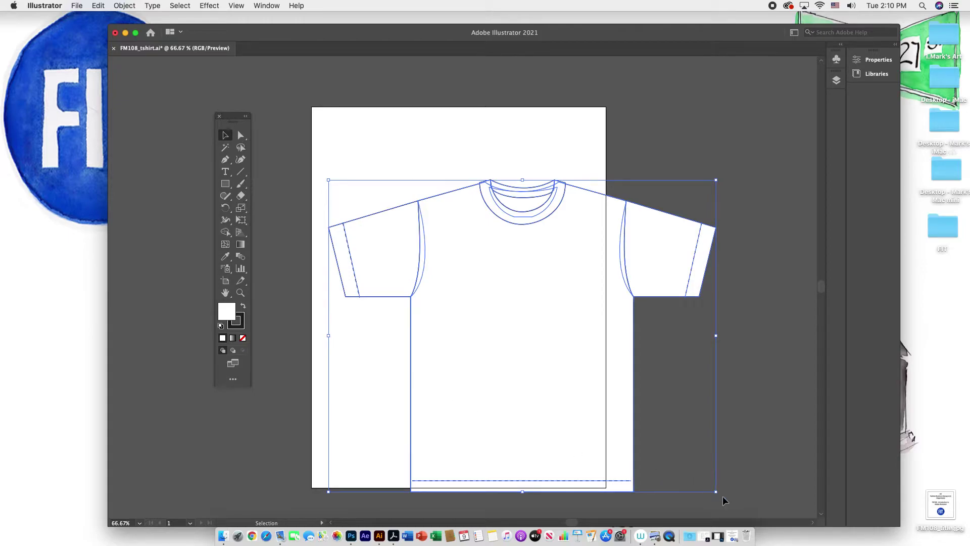
drag(718, 493, 595, 392)
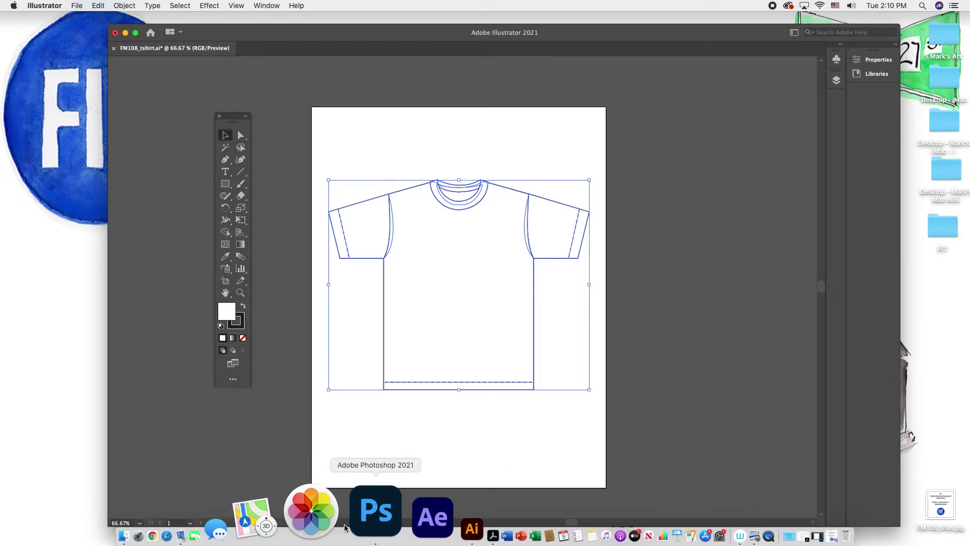
- Switch to Photoshop and examine the pixel edge of the V-neck T-shirt's side seam at 200%
click(350, 512)
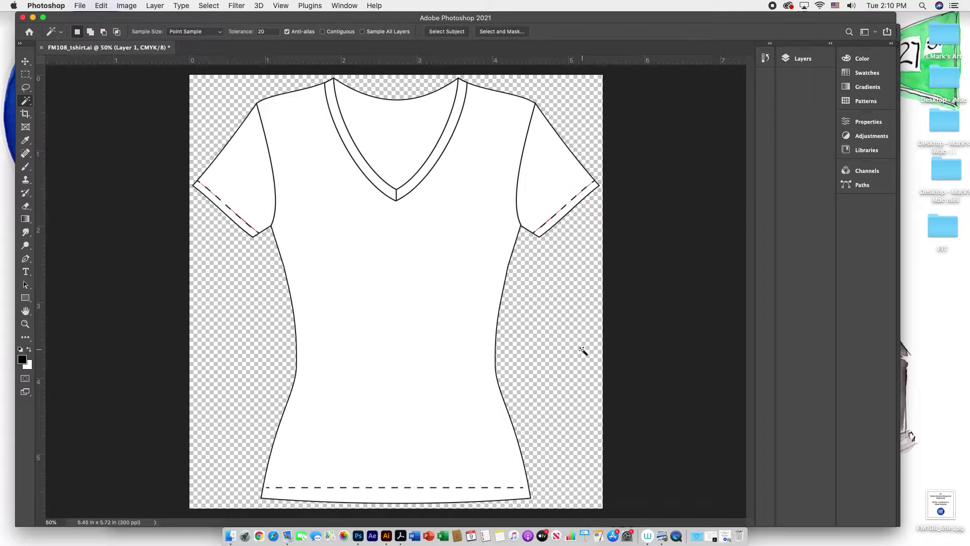
key(super+equal)
key(super+equal)
key(super+equal)
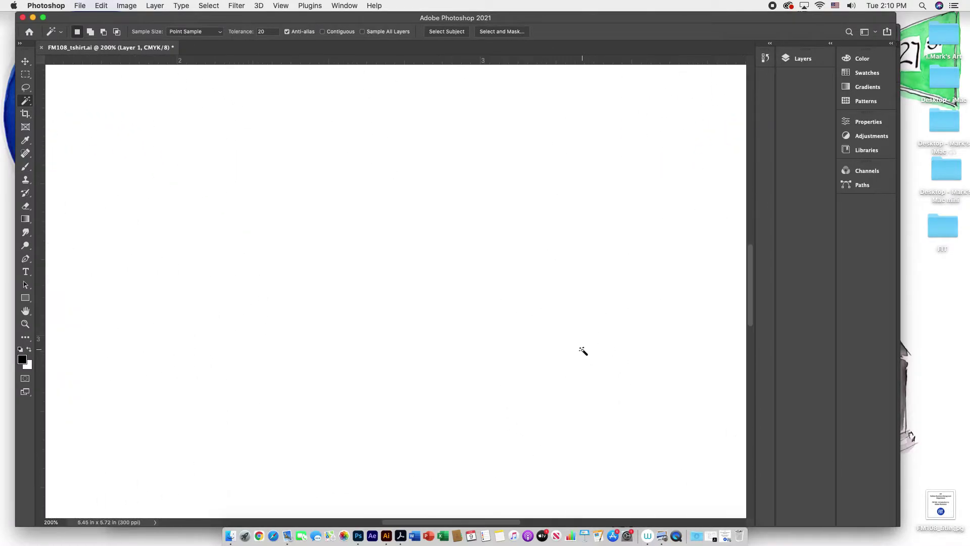
drag(604, 350, 437, 299)
scroll(436, 299, right, 5)
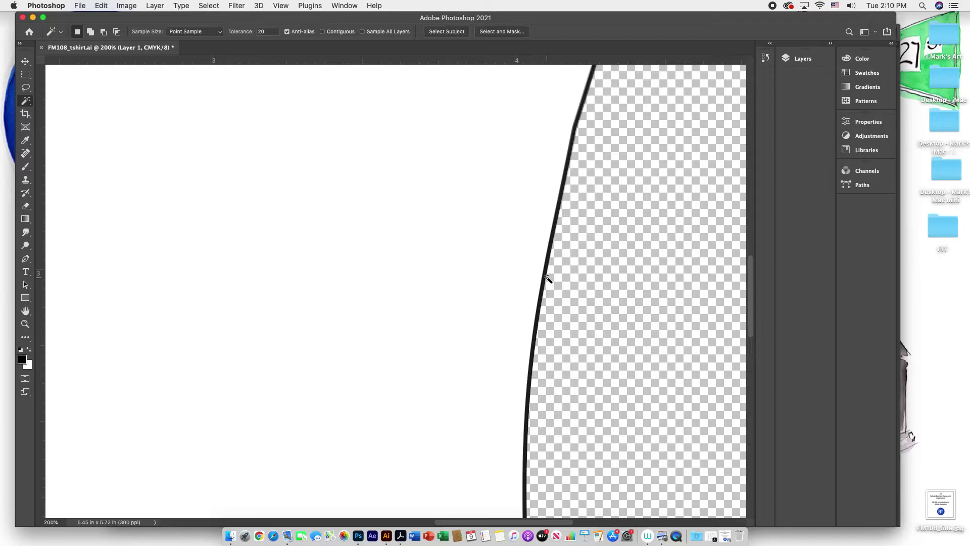
key(super+minus)
key(super+minus)
key(super+minus)
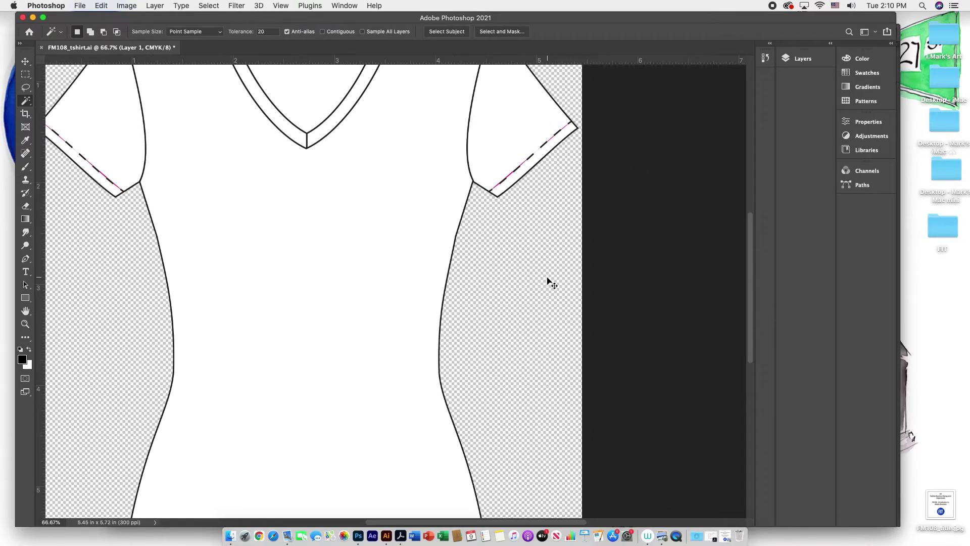
key(super+minus)
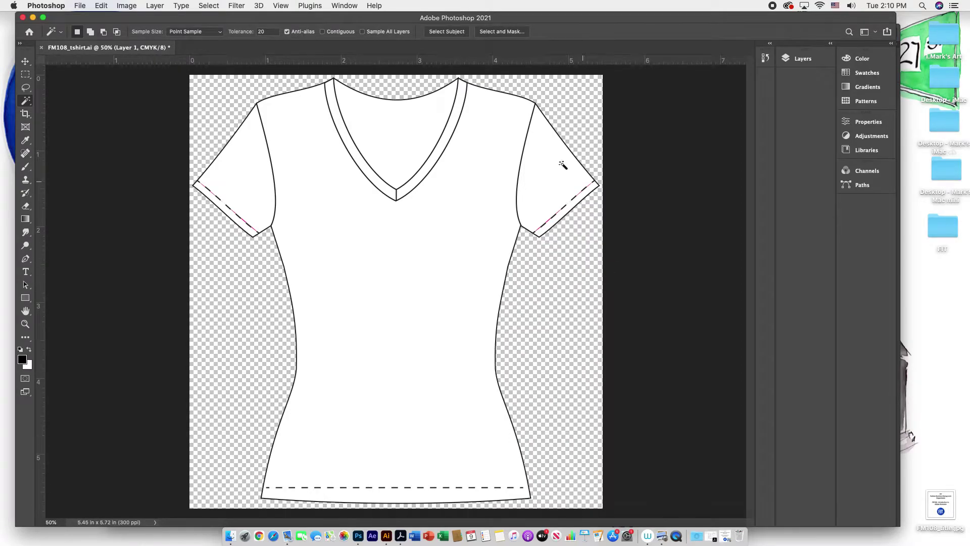
- Minimize Photoshop to return to Illustrator, and reposition the Illustrator window and its floating toolbar
click(32, 17)
click(565, 38)
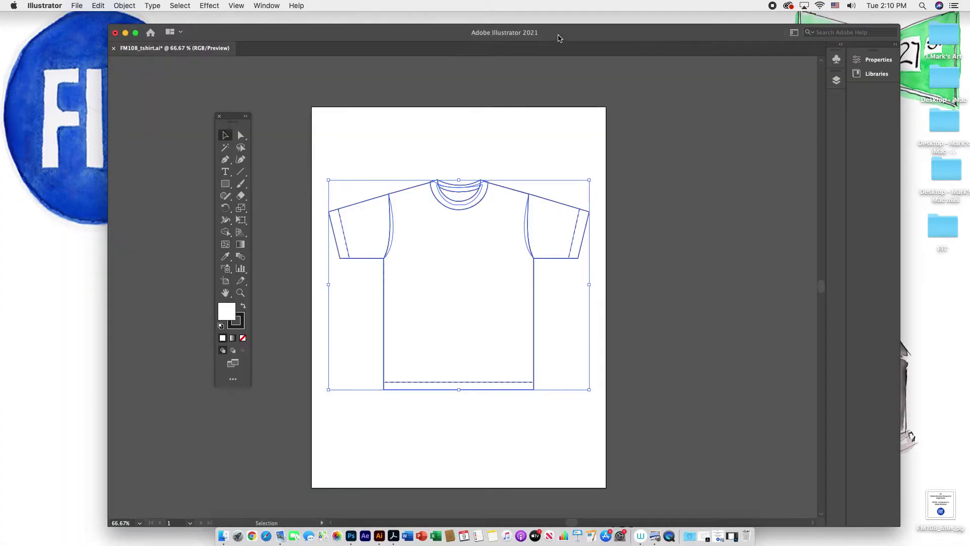
drag(582, 38, 551, 37)
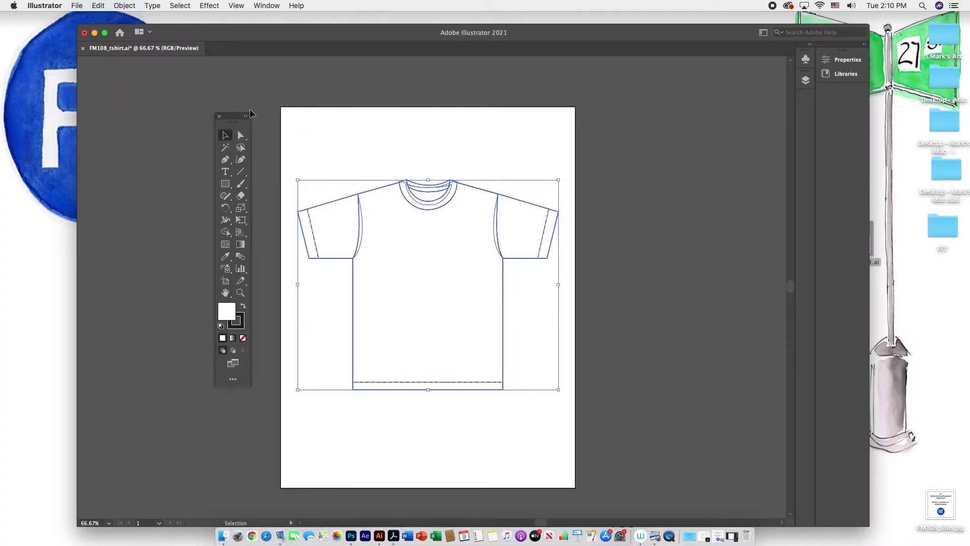
drag(231, 121, 227, 144)
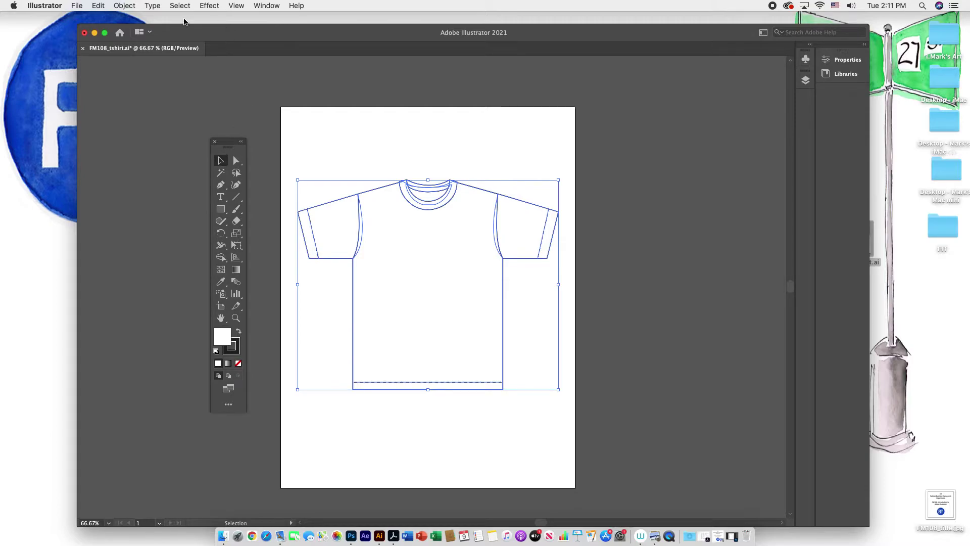
click(122, 6)
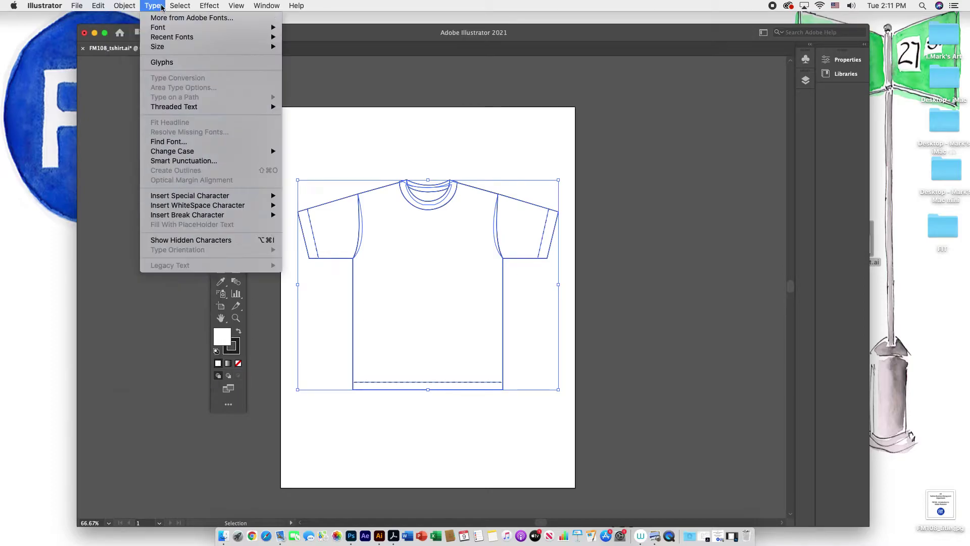
mouse_move(180, 7)
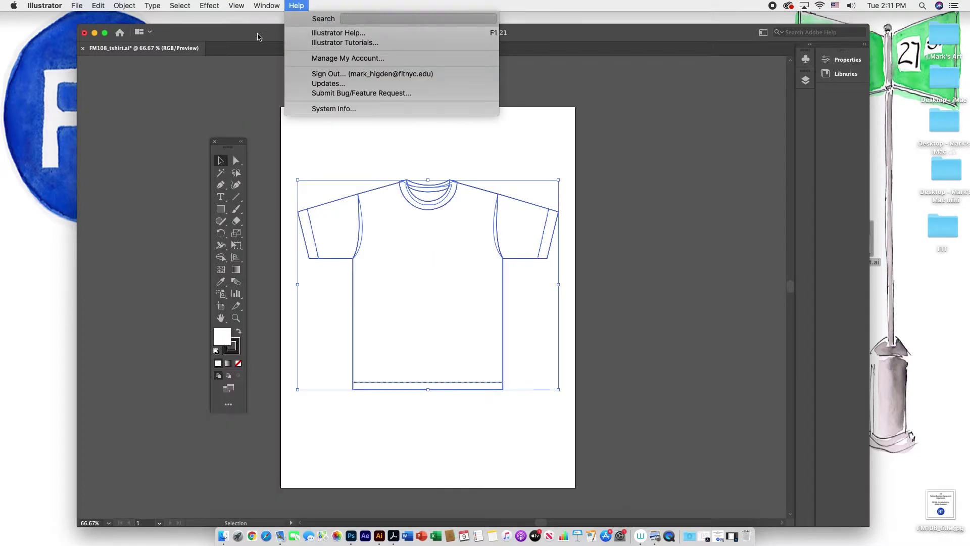
click(259, 40)
- Reposition the floating toolbar beside the artboard and toggle its column layout, leaving it in two columns
drag(224, 146, 182, 124)
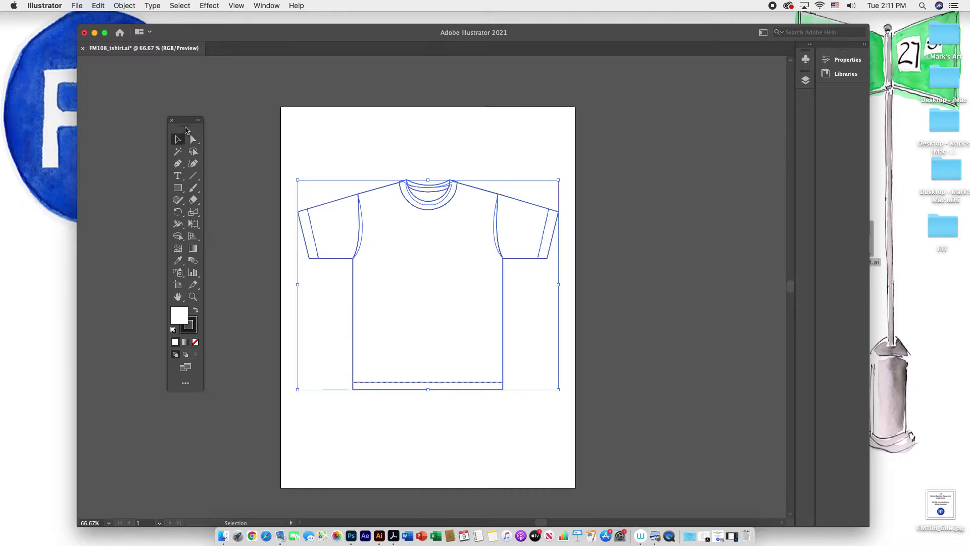
drag(184, 124, 194, 100)
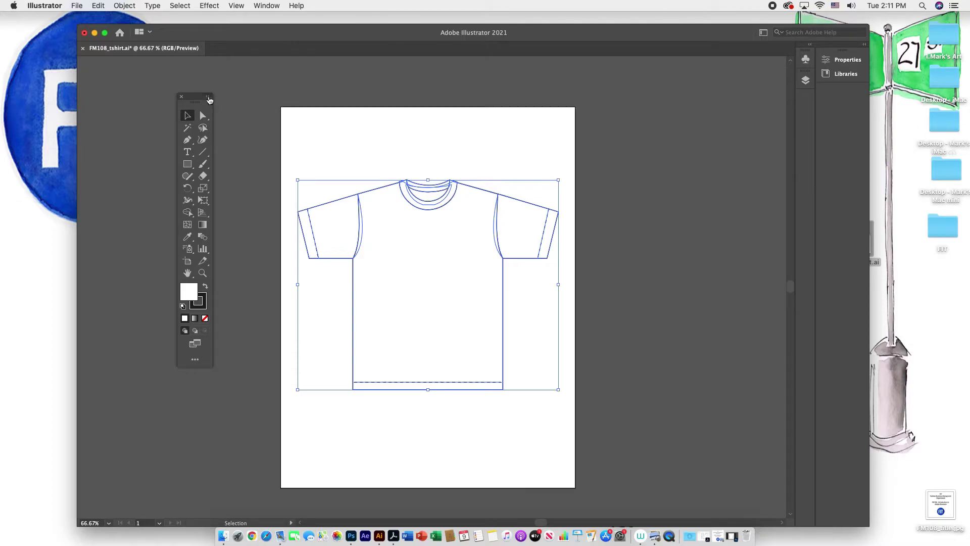
click(208, 97)
click(193, 98)
drag(193, 99, 194, 93)
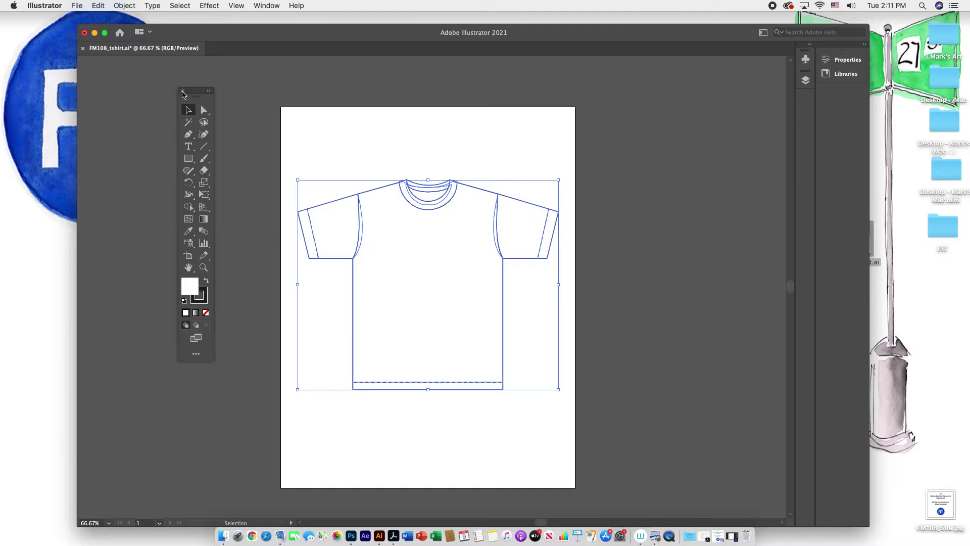
- Close the floating toolbar and bring it back by enabling the Advanced toolbar
click(183, 92)
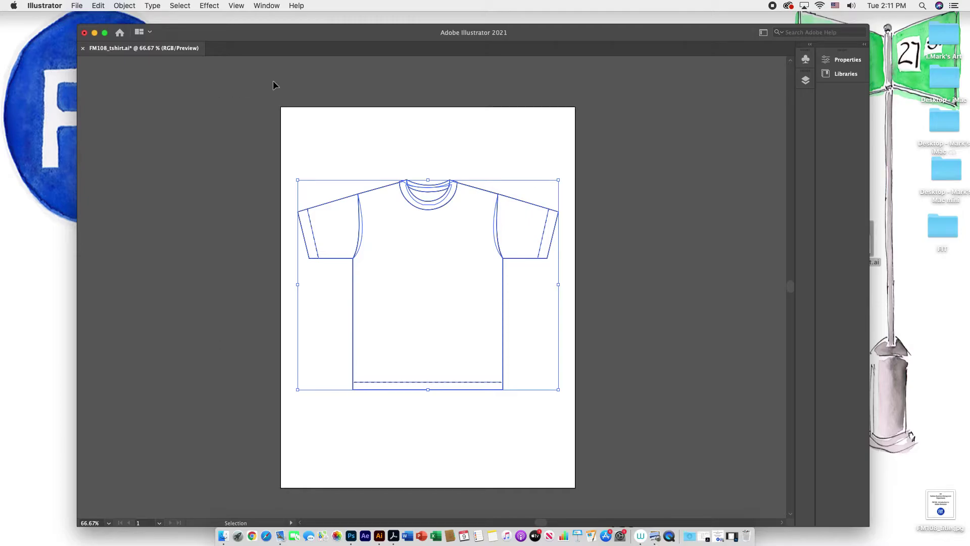
click(266, 6)
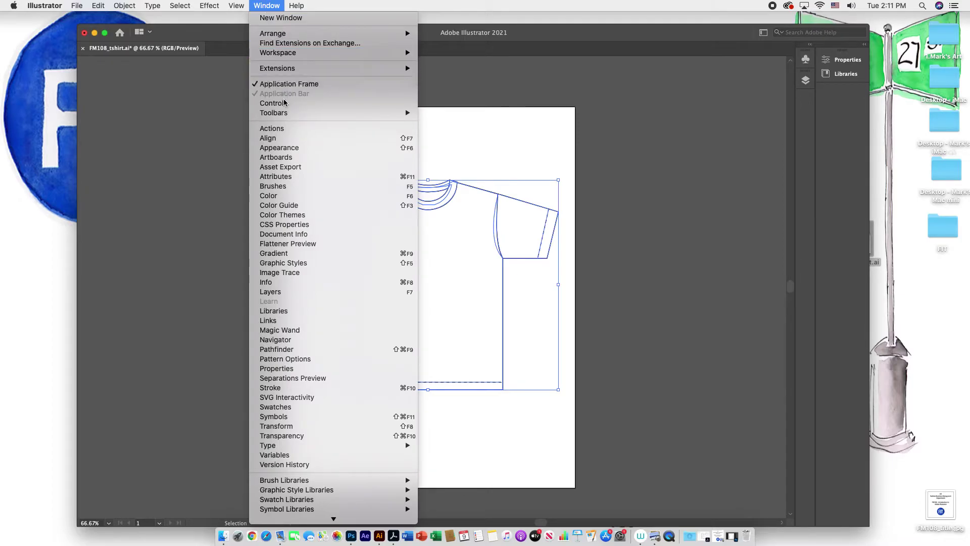
mouse_move(284, 115)
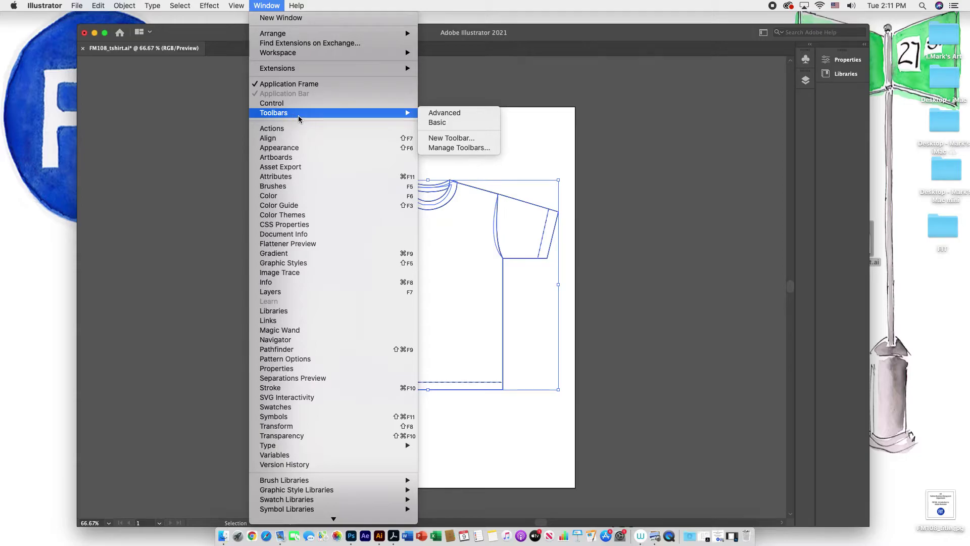
click(450, 113)
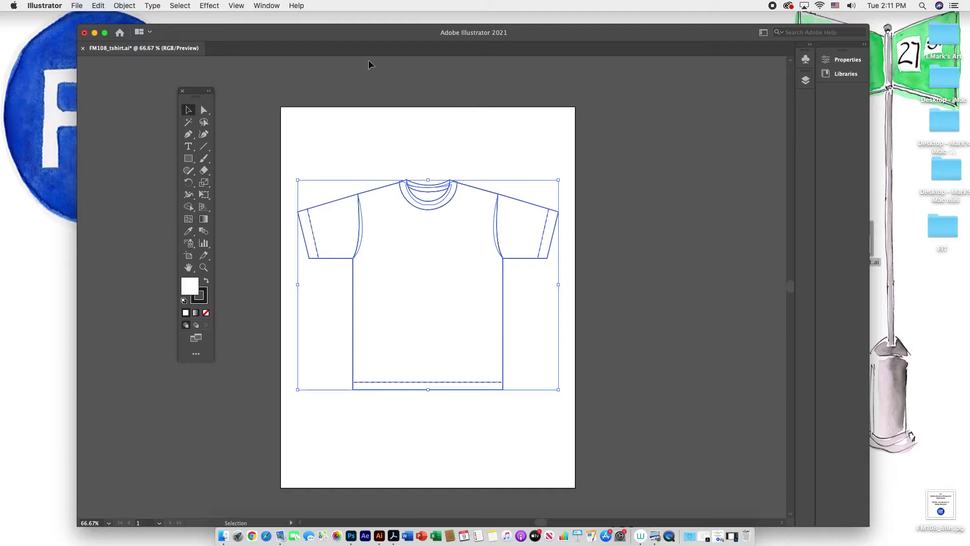
click(265, 6)
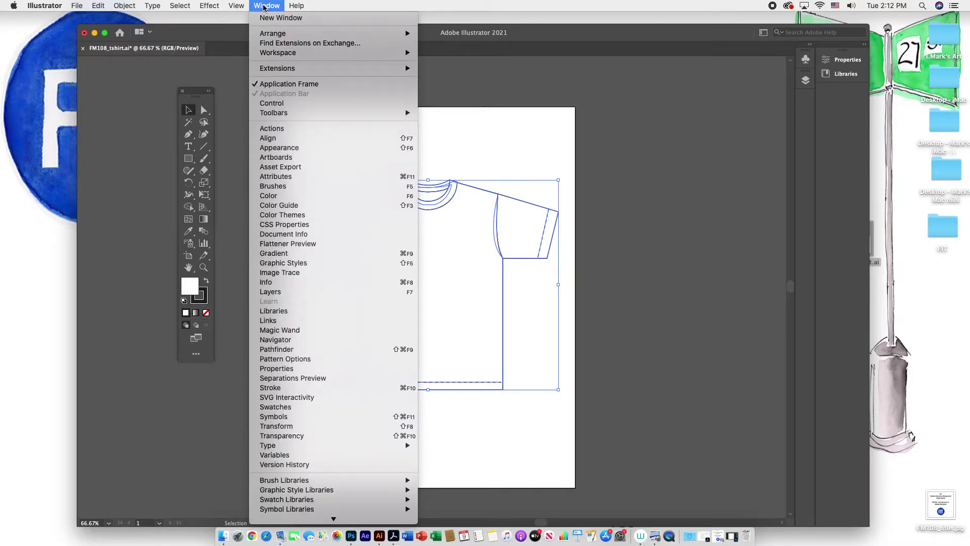
click(263, 6)
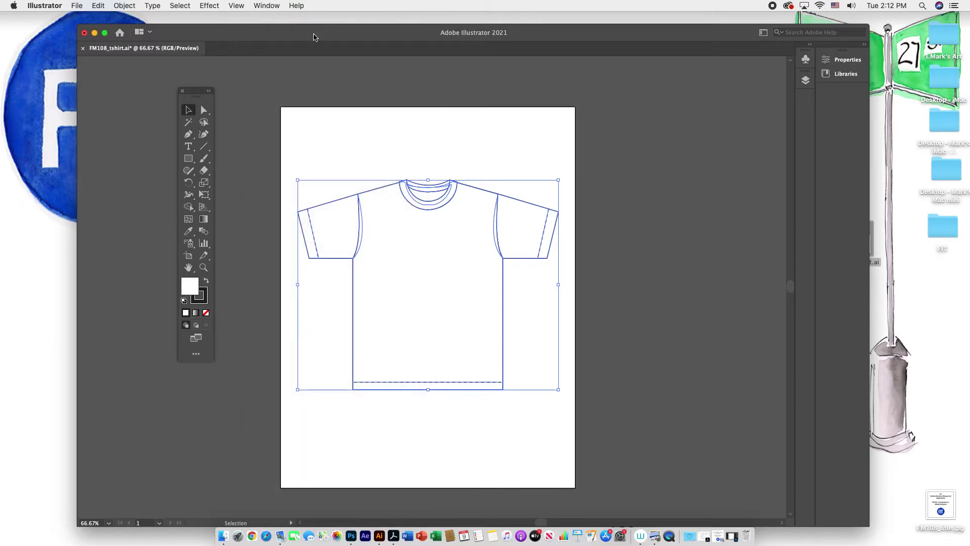
- Expand both panel docks to view Symbols, Layers, Properties and Libraries, and collapse them to icons again
click(811, 48)
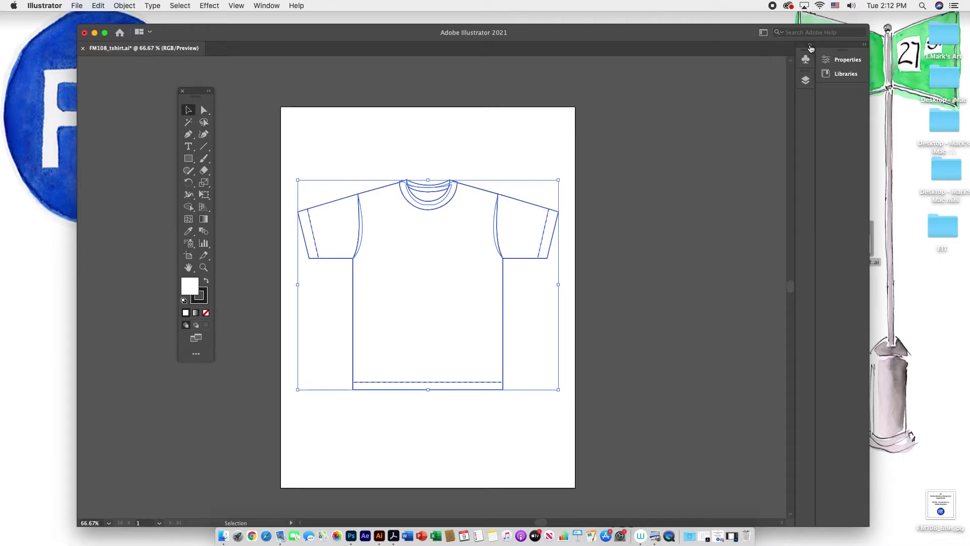
click(864, 47)
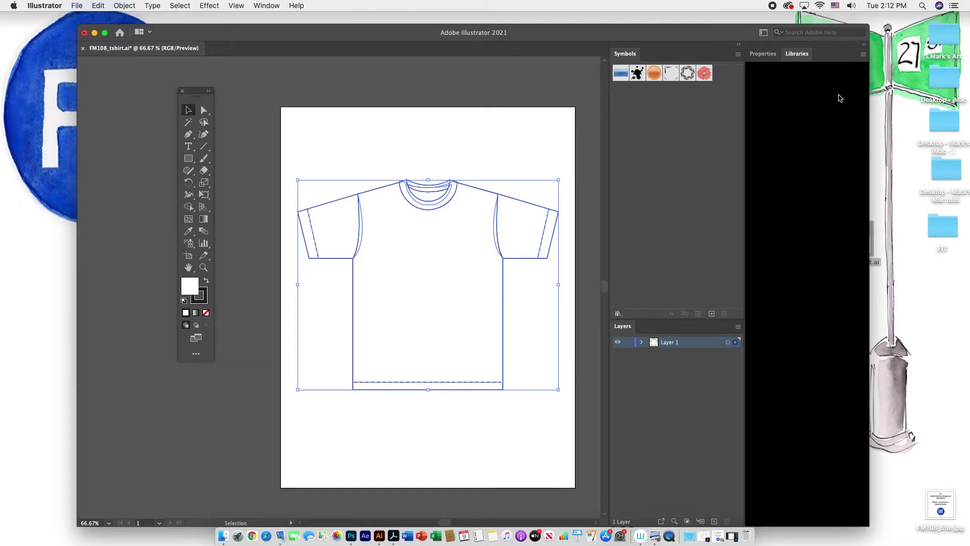
click(864, 48)
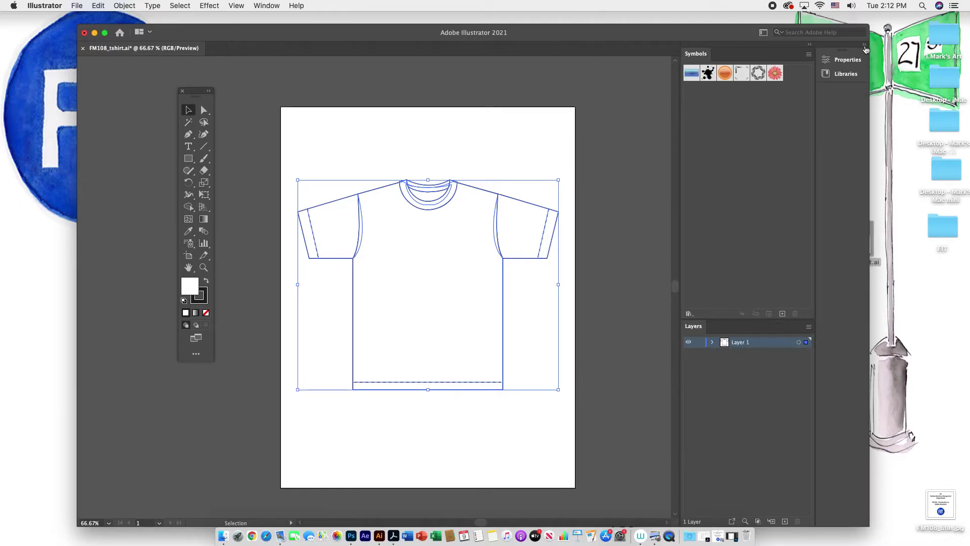
click(809, 46)
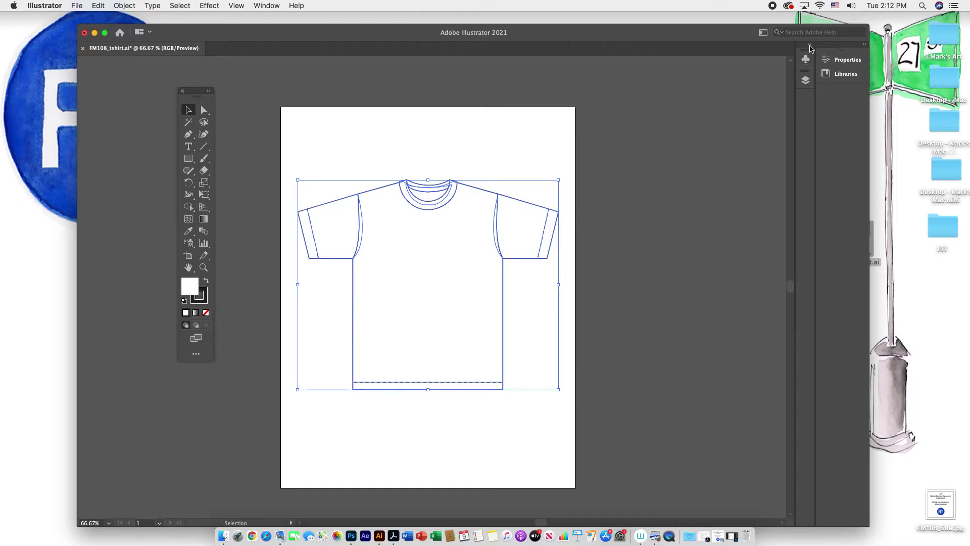
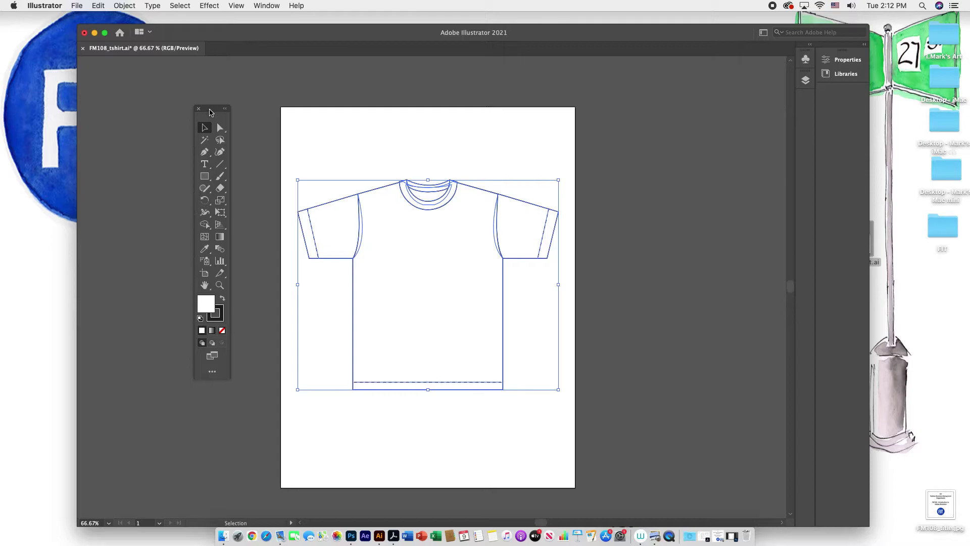
- Set the floating toolbar closer to the artboard and enlarge the T-shirt view to 150% with the Zoom tool
mouse_move(212, 113)
mouse_down()
mouse_move(641, 106)
mouse_move(220, 112)
mouse_up()
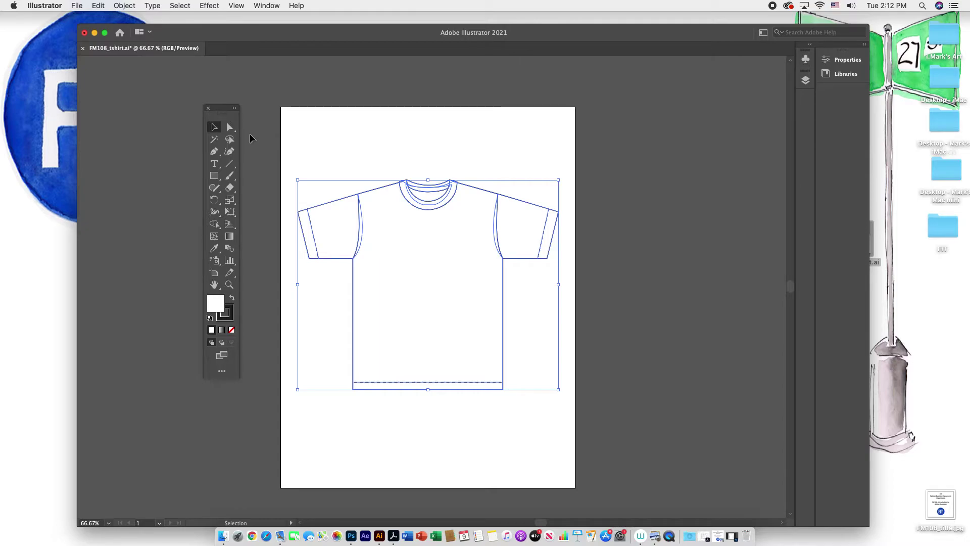
click(229, 285)
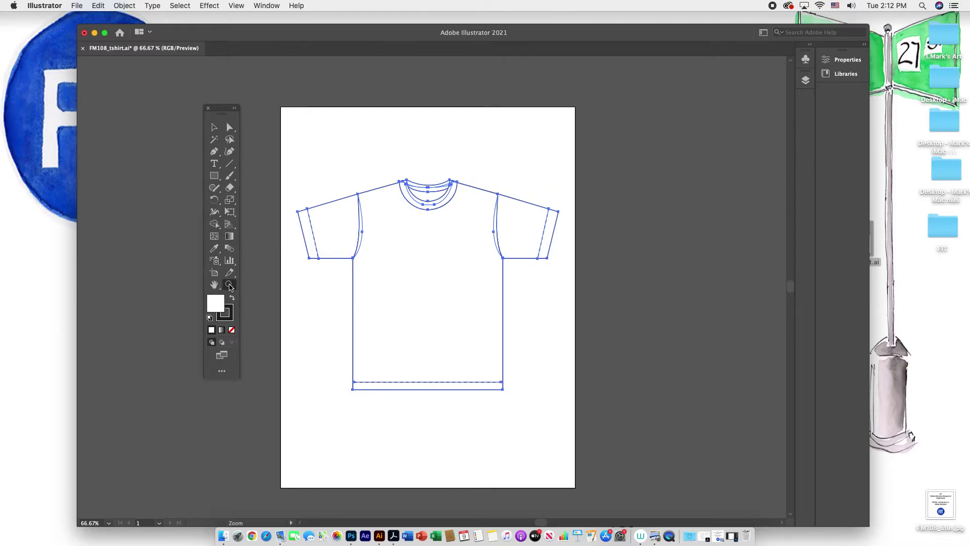
click(323, 298)
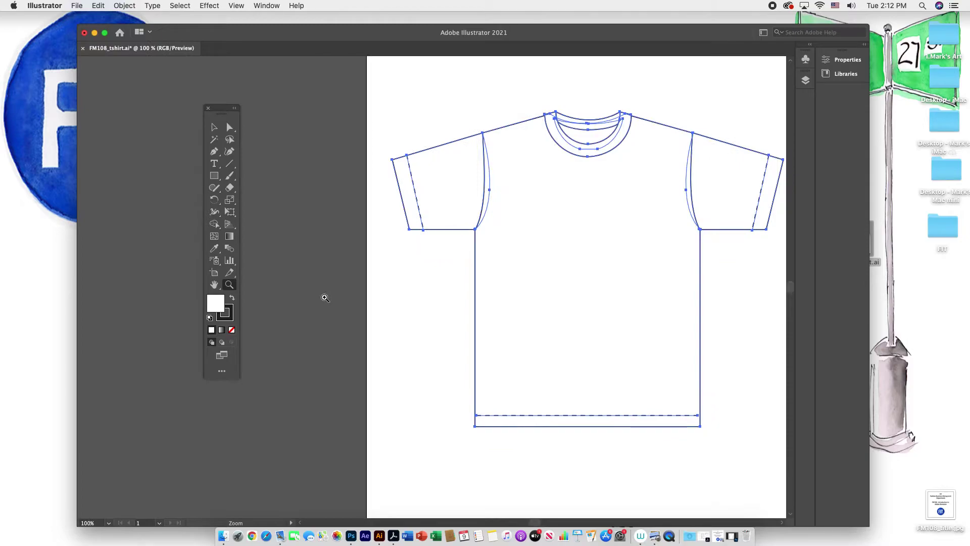
click(533, 298)
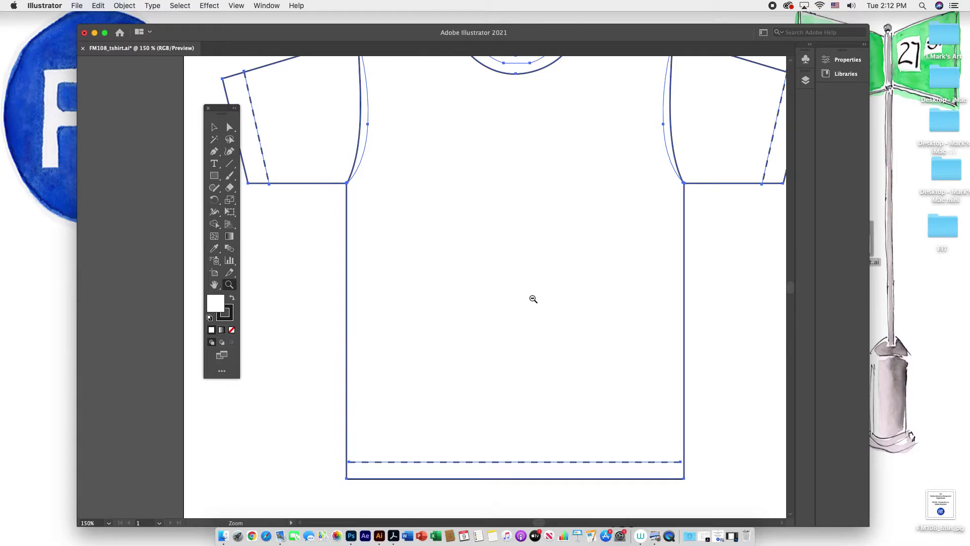
- Zoom the T-shirt drawing out to 66.67% and back in to 163.91% with the Zoom tool
alt+click(533, 299)
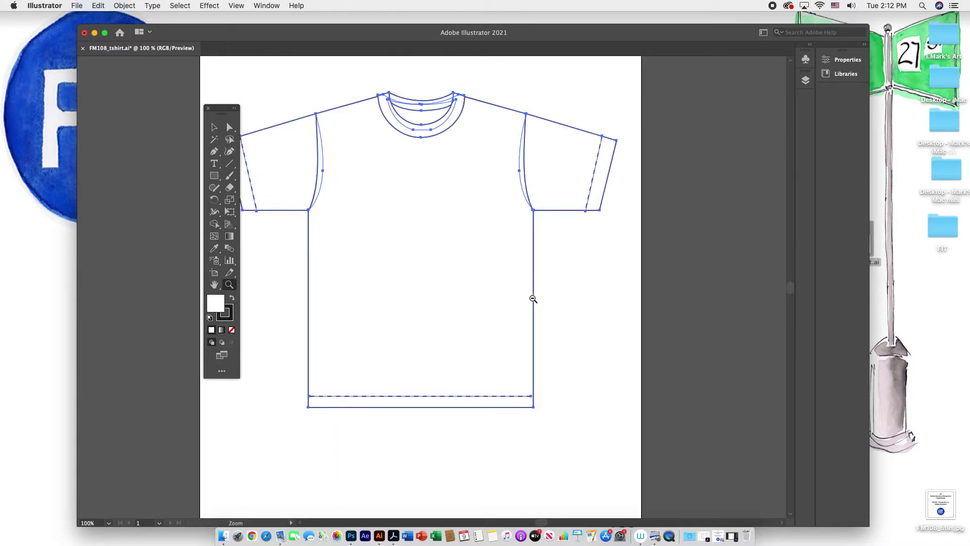
alt+click(533, 298)
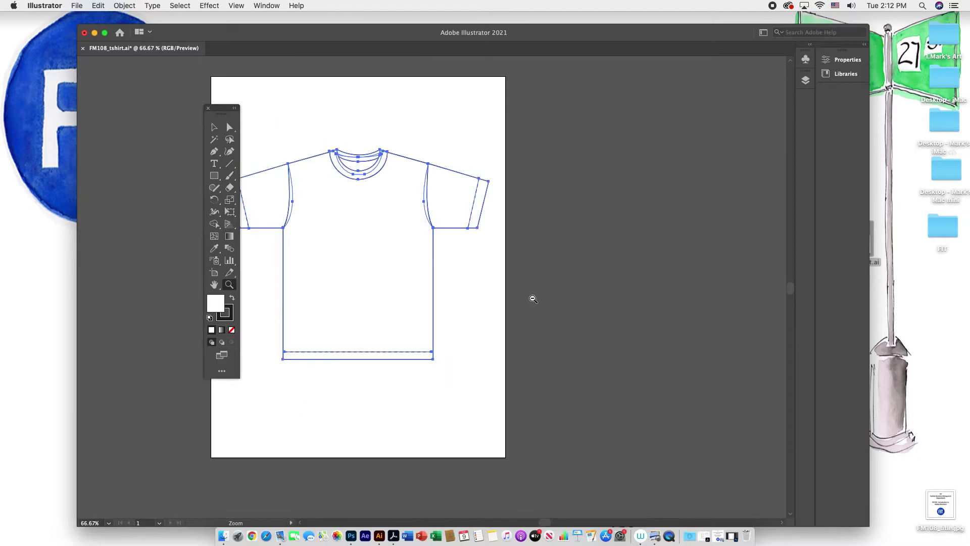
click(481, 318)
click(421, 330)
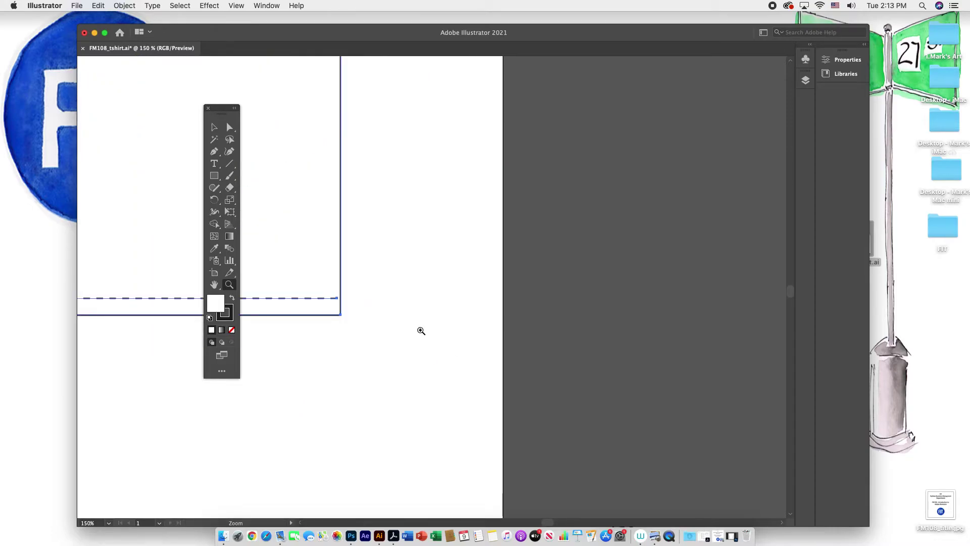
scroll(421, 330, up, 1)
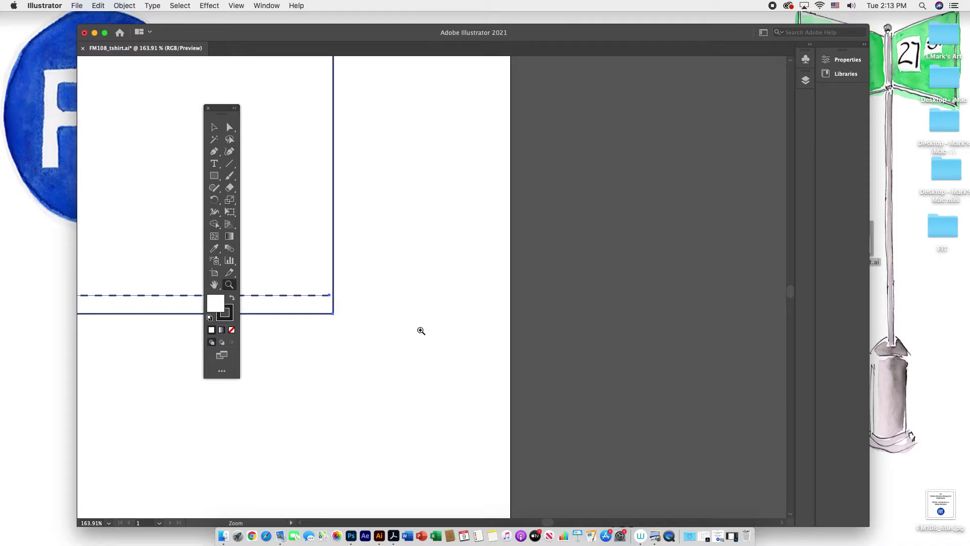
- Pan the enlarged artboard vertically and horizontally to bring the T-shirt's sleeves, neckline and hem into view, finishing with the Hand tool
scroll(791, 292, up, 5)
scroll(791, 293, up, 5)
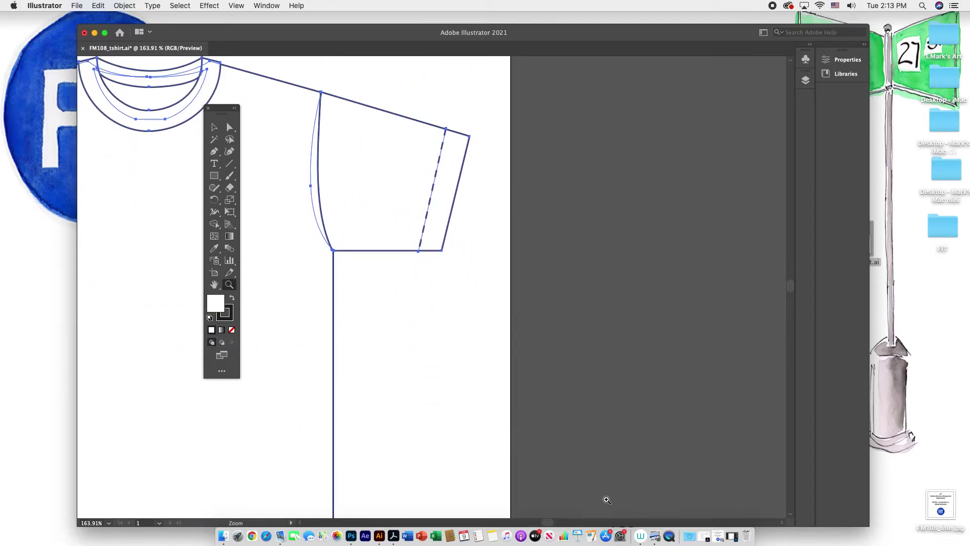
mouse_move(548, 523)
mouse_down()
mouse_move(558, 523)
mouse_move(540, 526)
mouse_up()
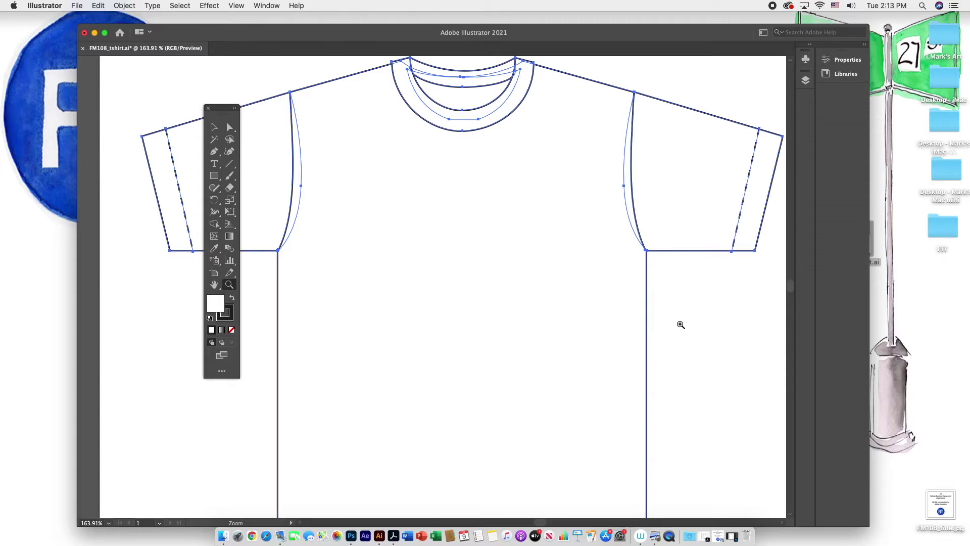
scroll(680, 324, down, 3)
scroll(681, 324, down, 2)
scroll(681, 325, up, 1)
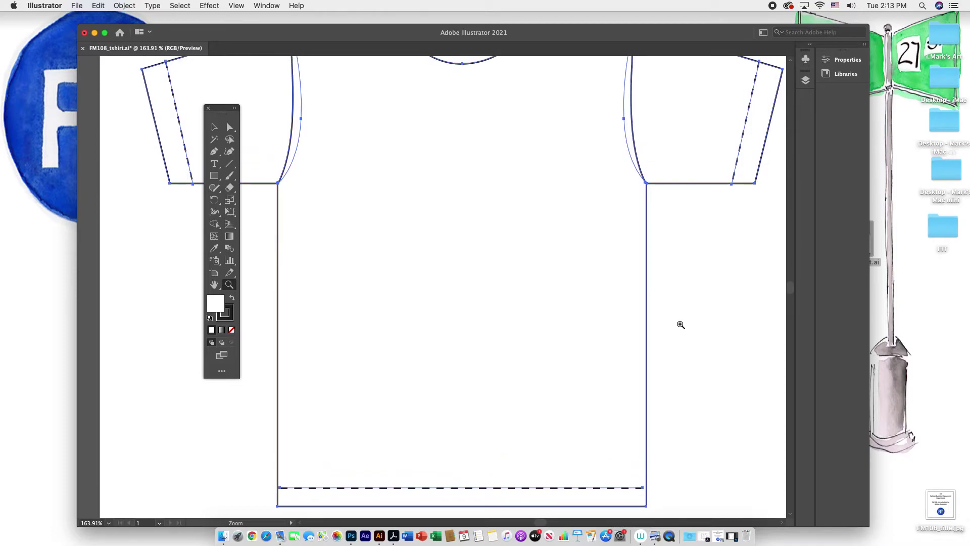
key(space)
drag(680, 323, 660, 342)
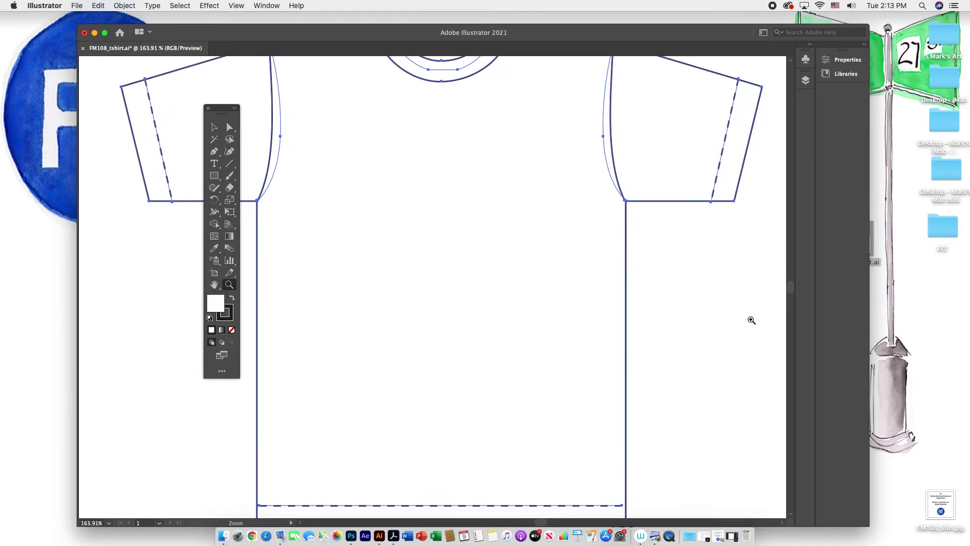
- Zoom the view to 115.27% so the whole selected T-shirt is visible on the artboard
alt+click(687, 331)
drag(469, 353, 674, 402)
key(super+shift+a)
drag(584, 364, 544, 350)
key(super+a)
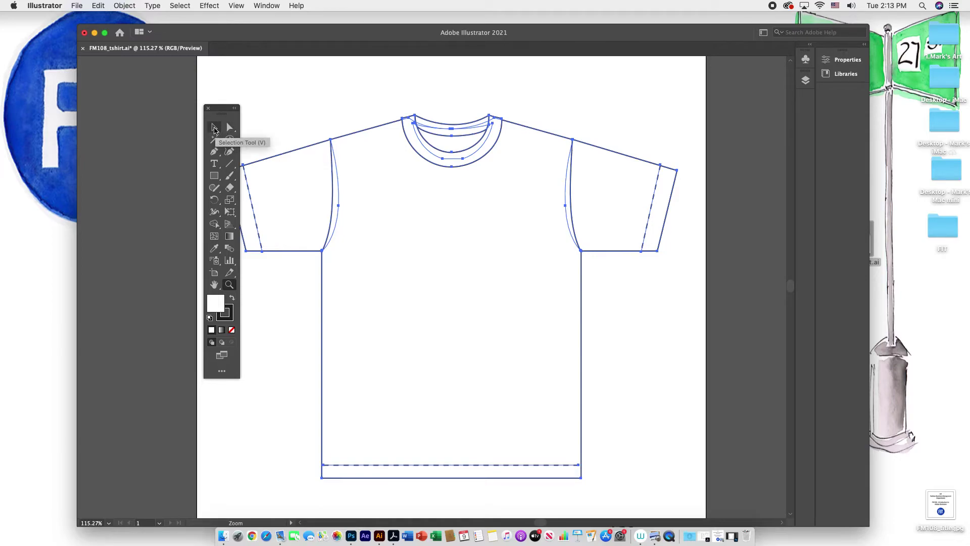
- Move the floating toolbar clear of the T-shirt's sleeve and enlarge the view to 150% around the neckline
drag(221, 110, 177, 114)
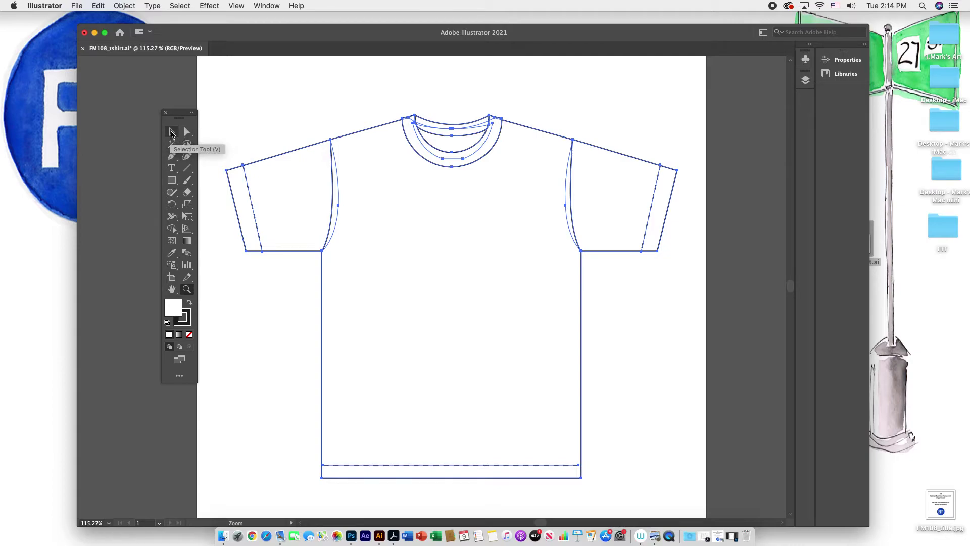
click(262, 134)
drag(475, 208, 314, 101)
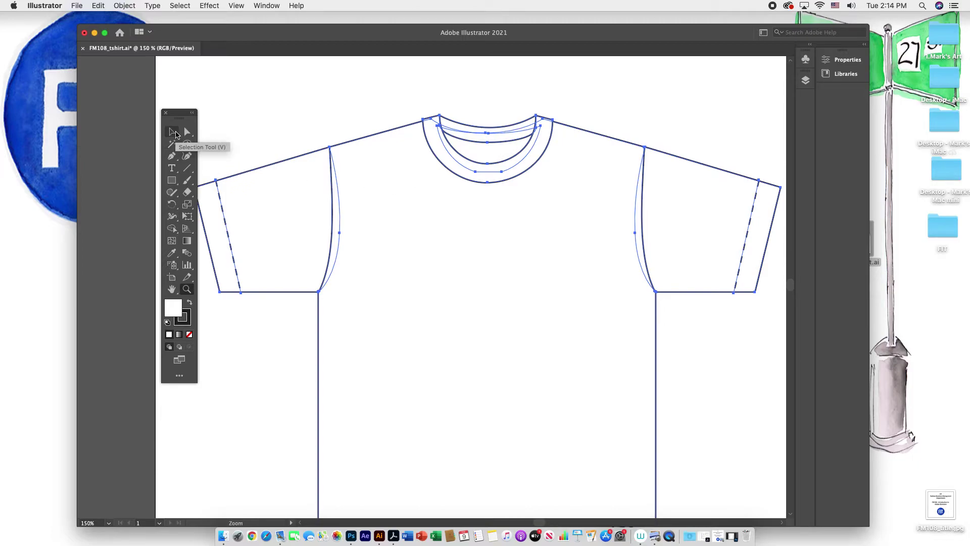
- Deselect the T-shirt with the Selection tool and show the drawing at 100%
click(174, 132)
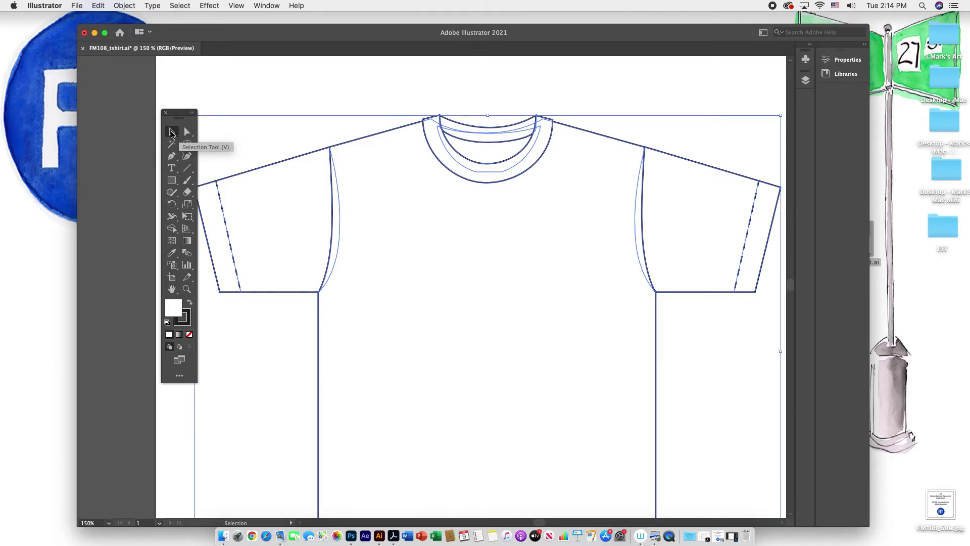
click(396, 95)
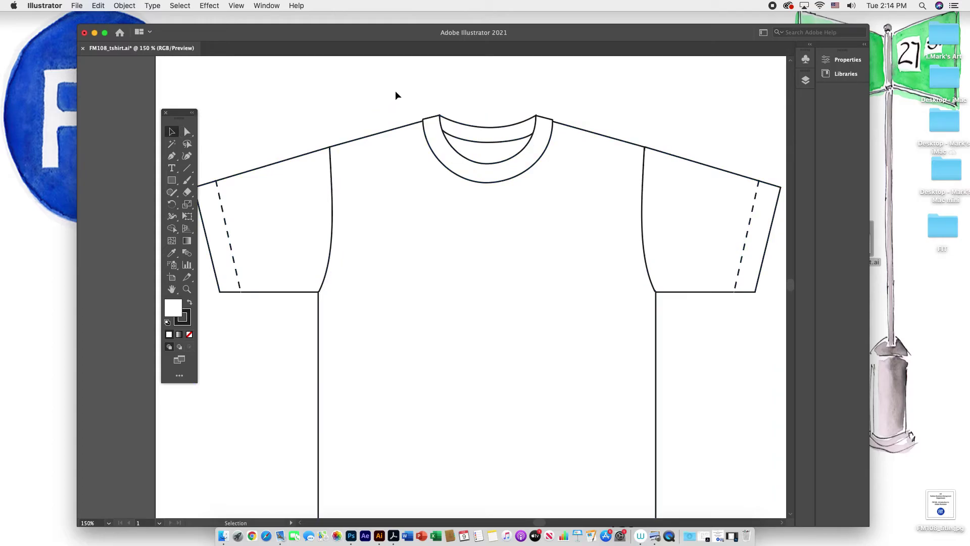
key(super+minus)
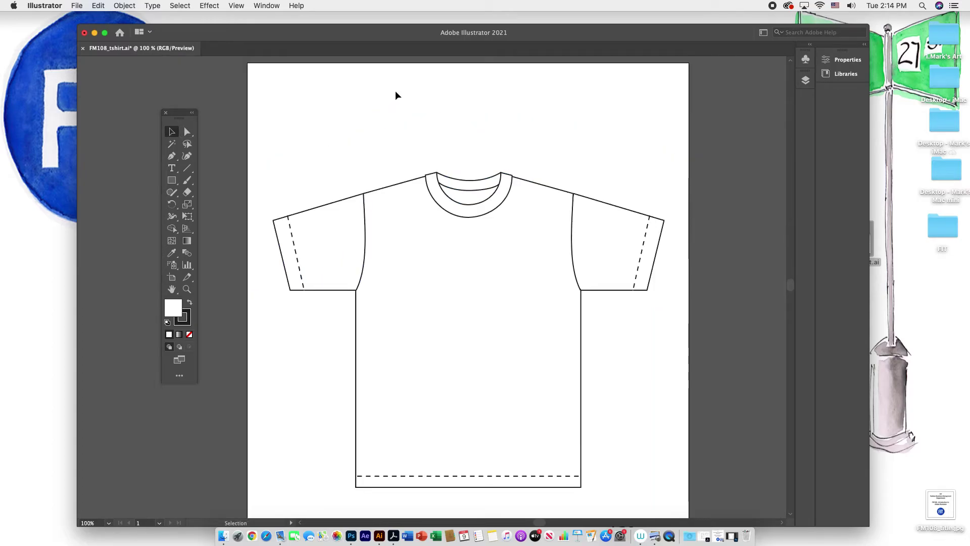
- Move the whole T-shirt slightly up and left on the artboard and try reducing its height from the upper edge
click(537, 319)
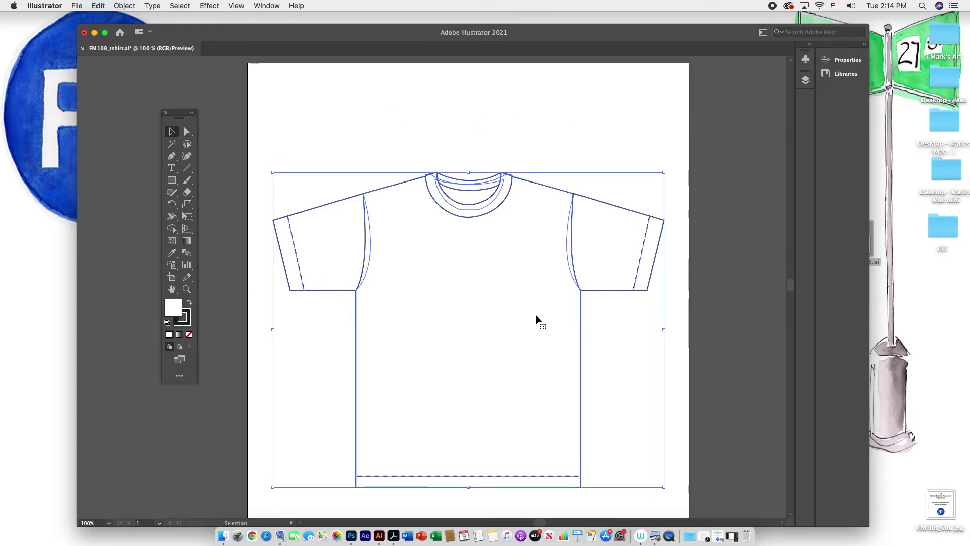
drag(523, 338, 523, 321)
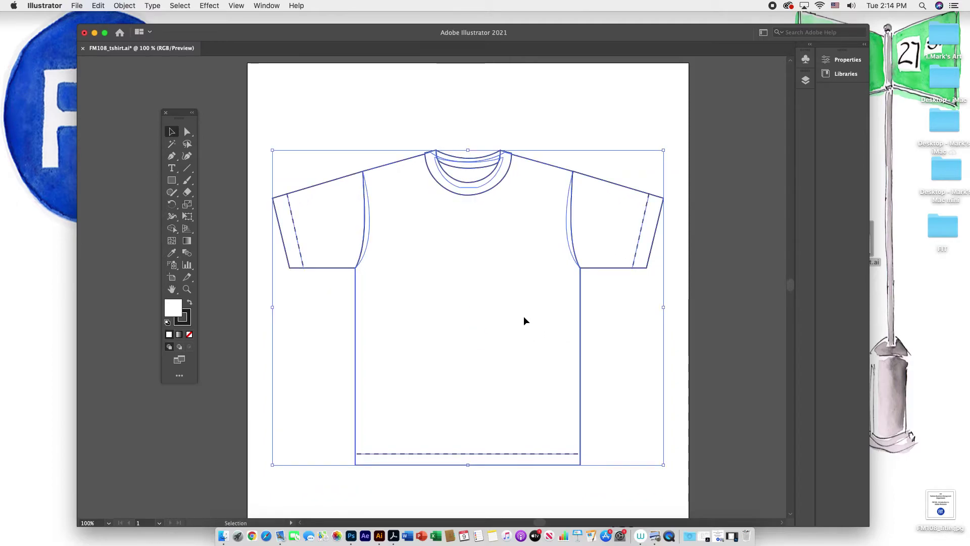
mouse_move(431, 300)
mouse_down()
mouse_move(460, 305)
mouse_move(424, 310)
mouse_move(428, 298)
mouse_up()
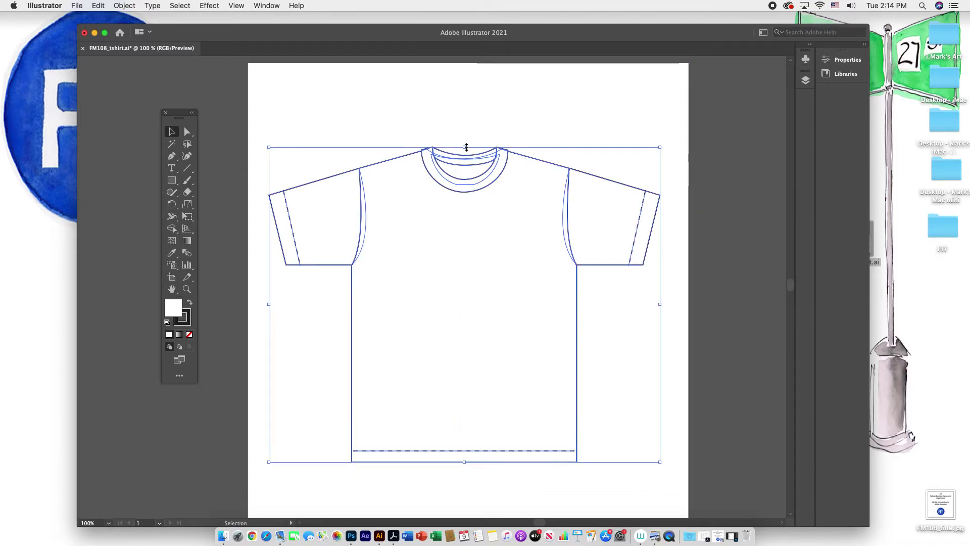
mouse_move(465, 147)
mouse_down()
mouse_move(465, 198)
mouse_move(470, 135)
mouse_move(469, 150)
mouse_up()
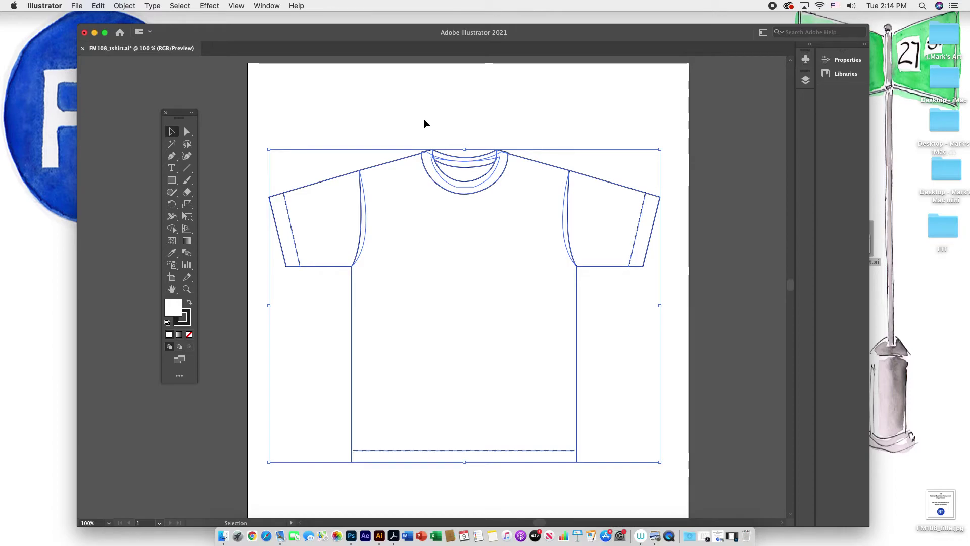
- Nudge the selected T-shirt right and down in small increments and return to the Selection tool
key(a)
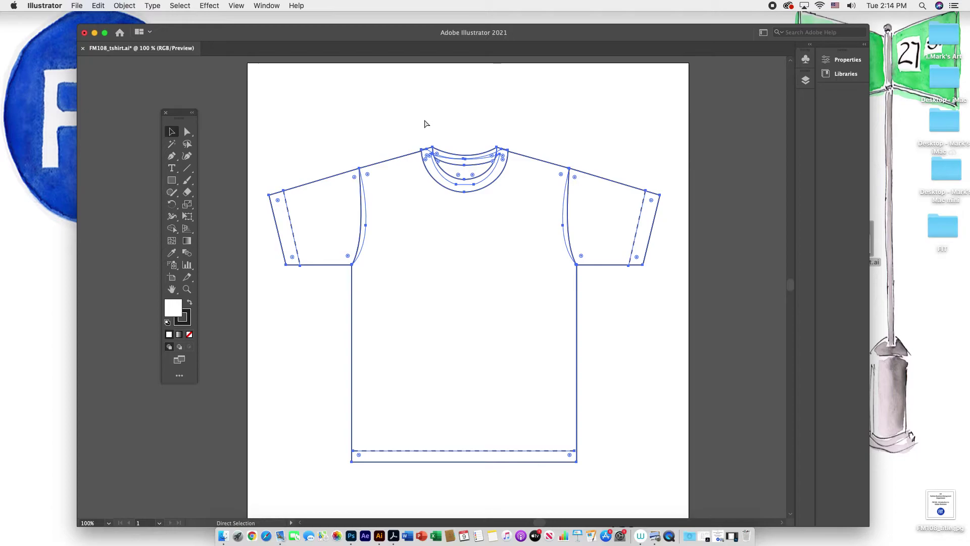
key(Right)
key(Right)
key(Right)
key(Down)
key(Down)
key(Down)
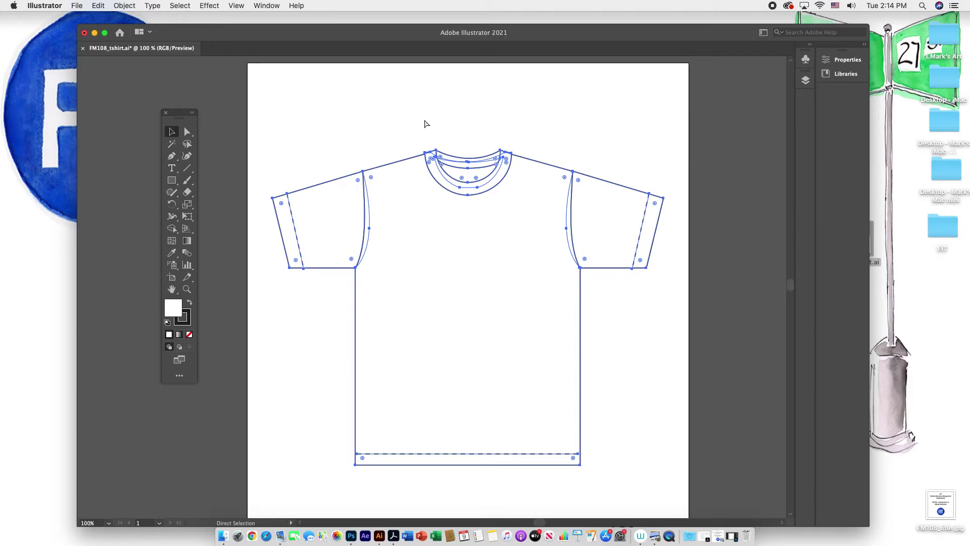
key(v)
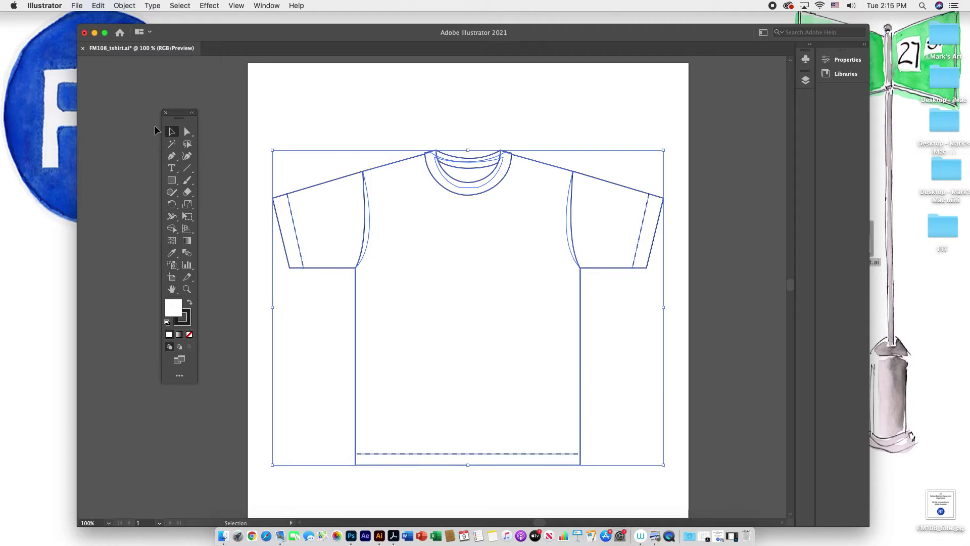
- Deselect and reselect the T-shirt, and scale it down slightly from its lower-right corner while keeping its proportions
click(443, 118)
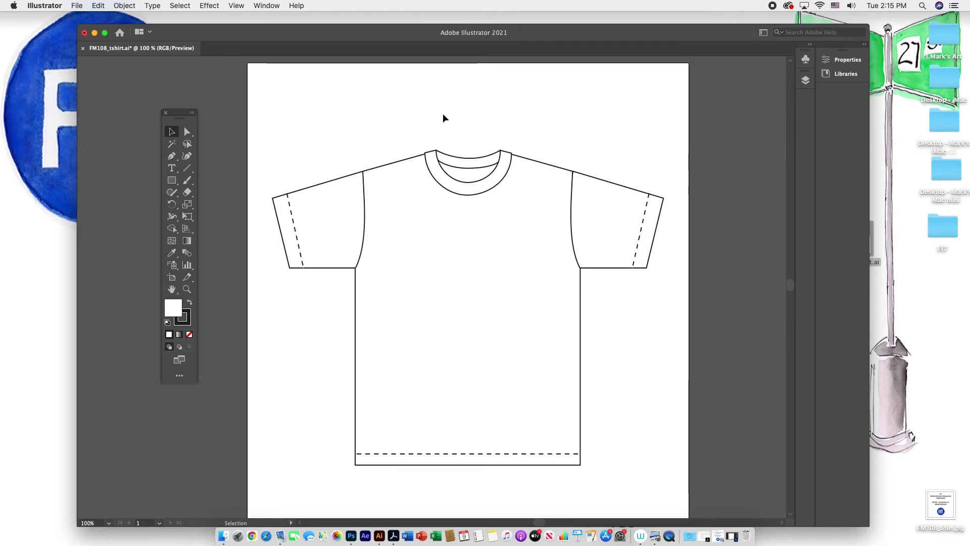
click(459, 292)
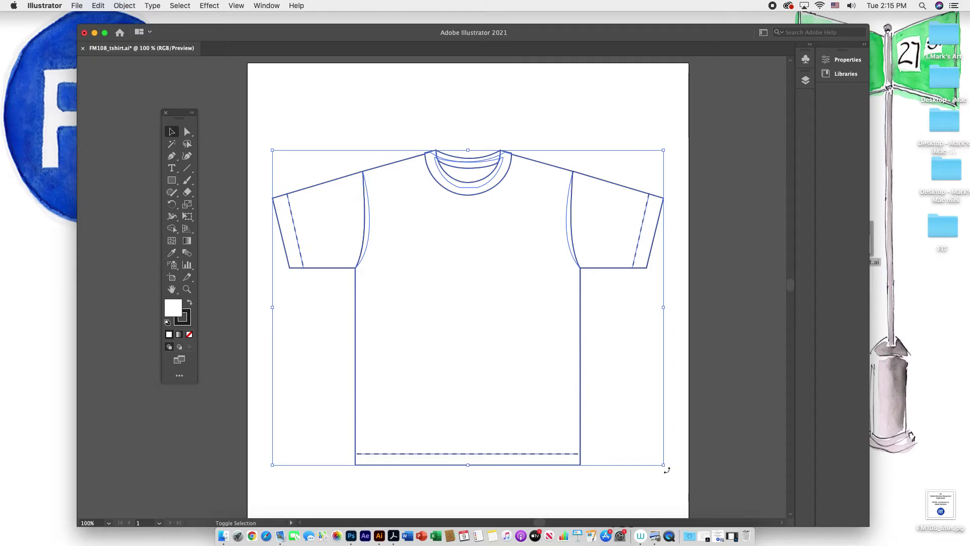
mouse_move(666, 468)
mouse_down()
mouse_move(580, 395)
mouse_move(653, 475)
mouse_move(630, 446)
mouse_move(657, 467)
mouse_up()
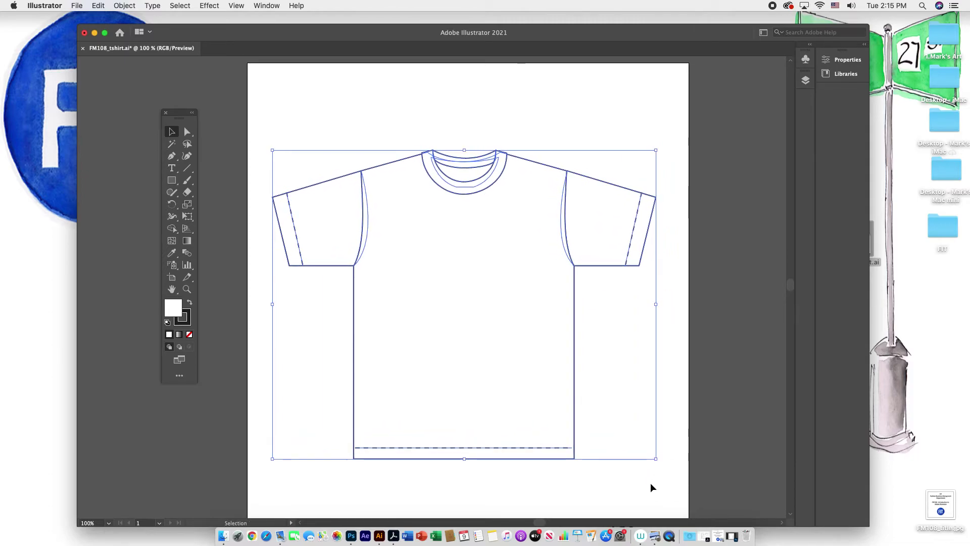
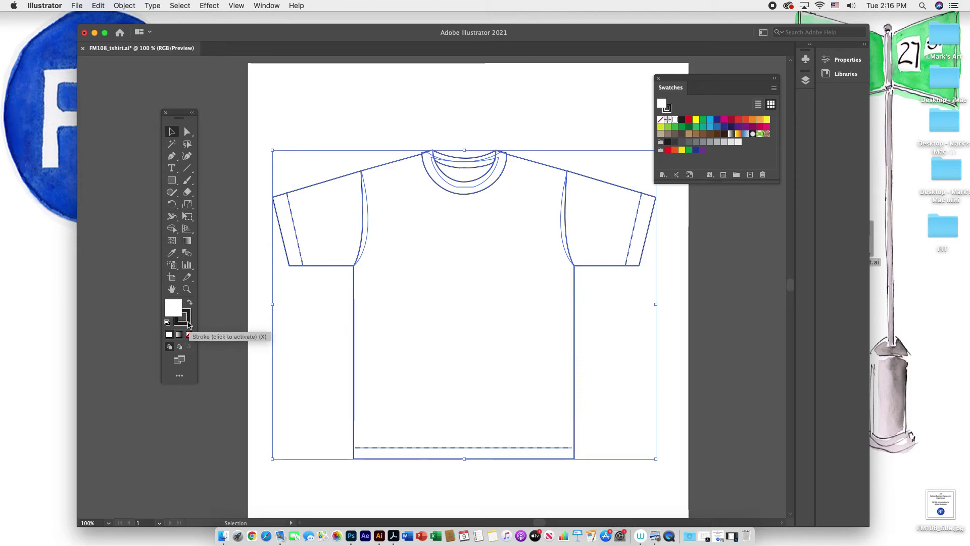
- Activate the selected T-shirt's stroke and switch back to its fill, closing the floating Color panel
click(187, 322)
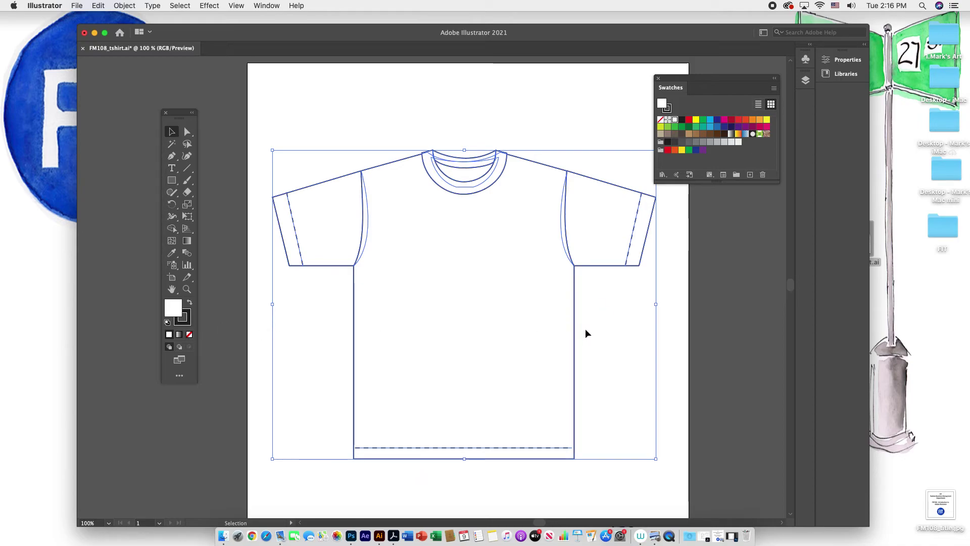
click(561, 123)
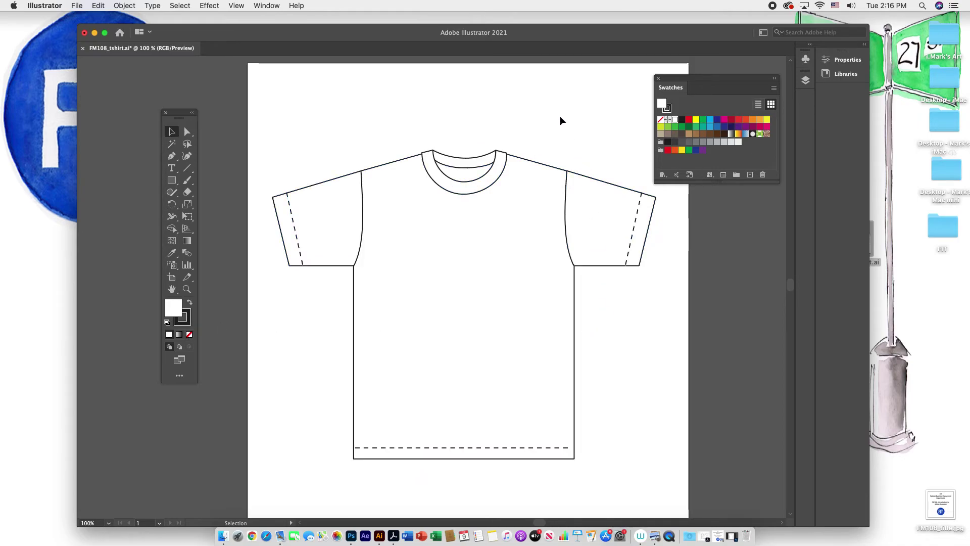
click(512, 279)
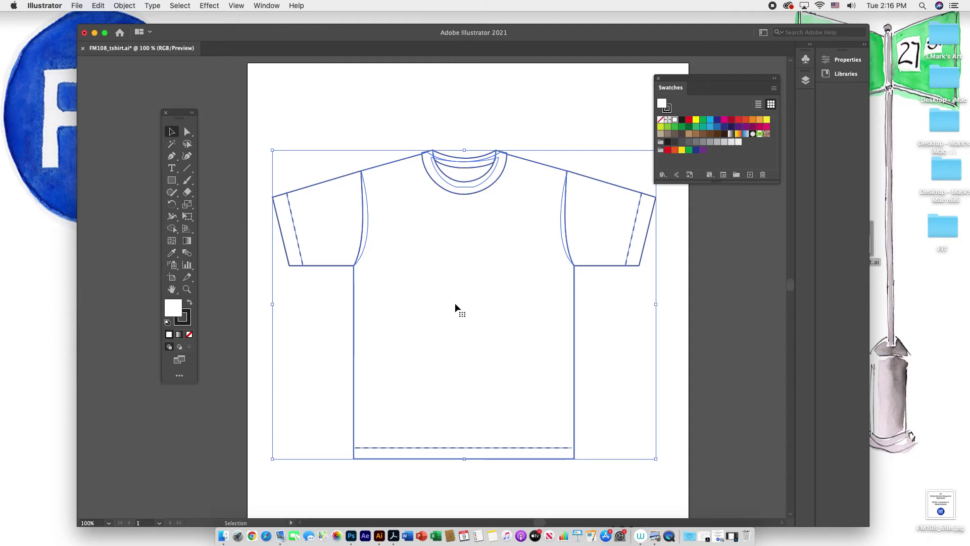
click(186, 315)
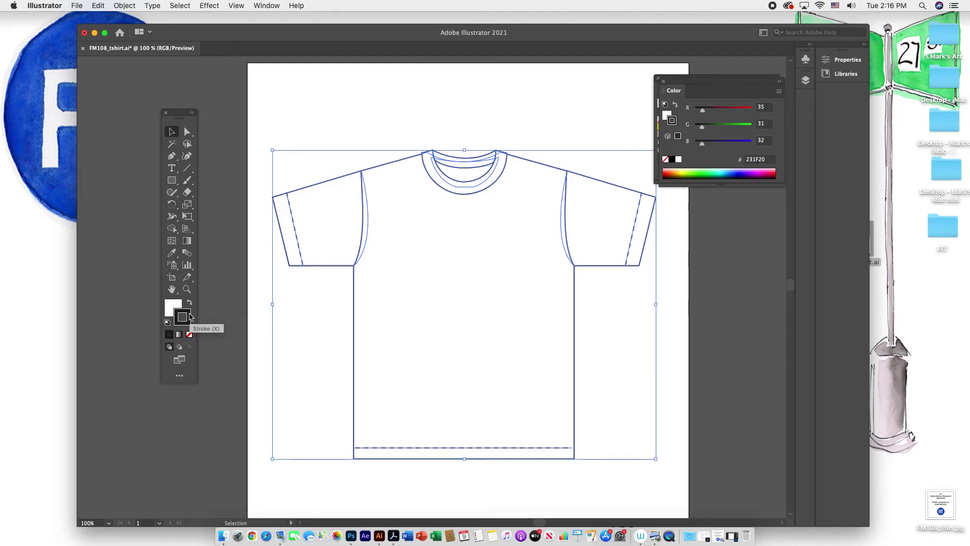
click(172, 309)
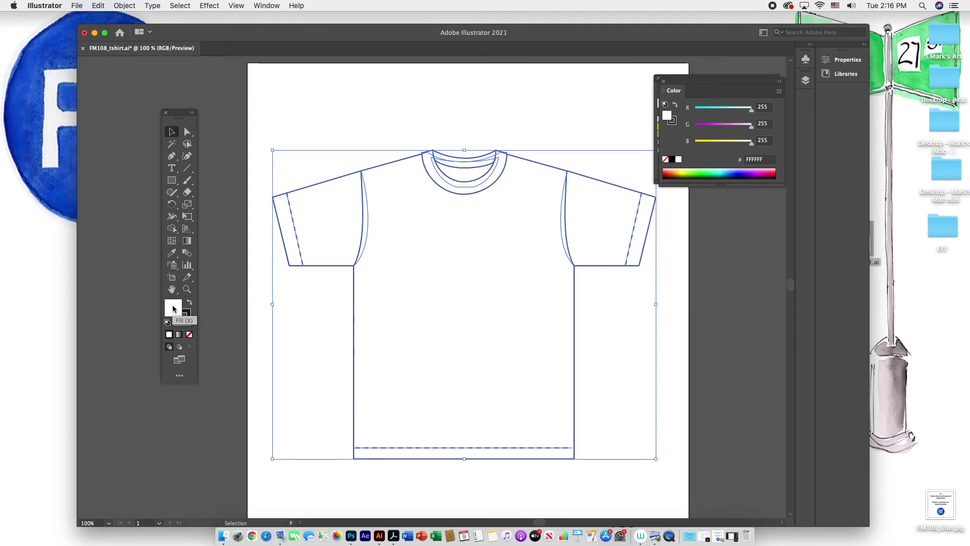
click(663, 82)
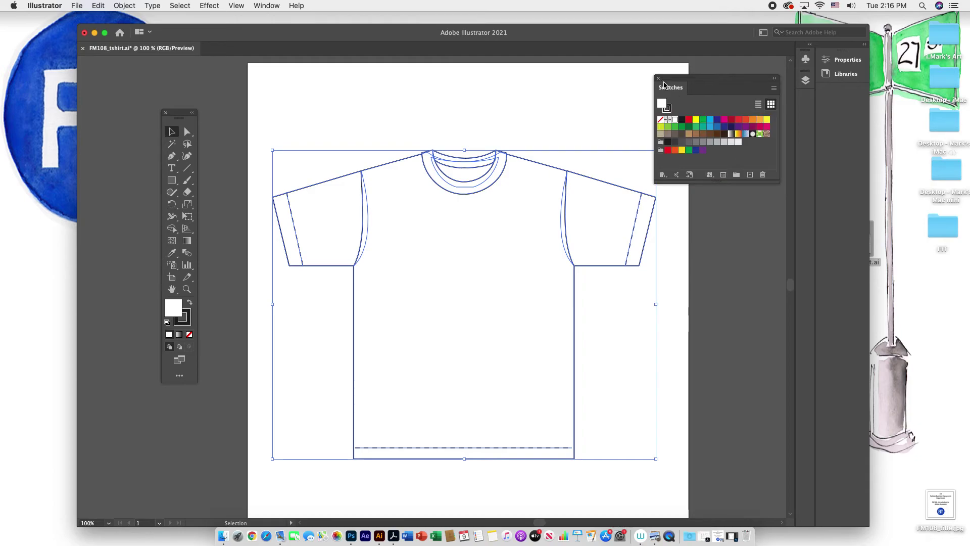
- Move the Swatches panel clear of the T-shirt and fill the shirt with the red swatch, leaving it selected
drag(696, 80, 711, 79)
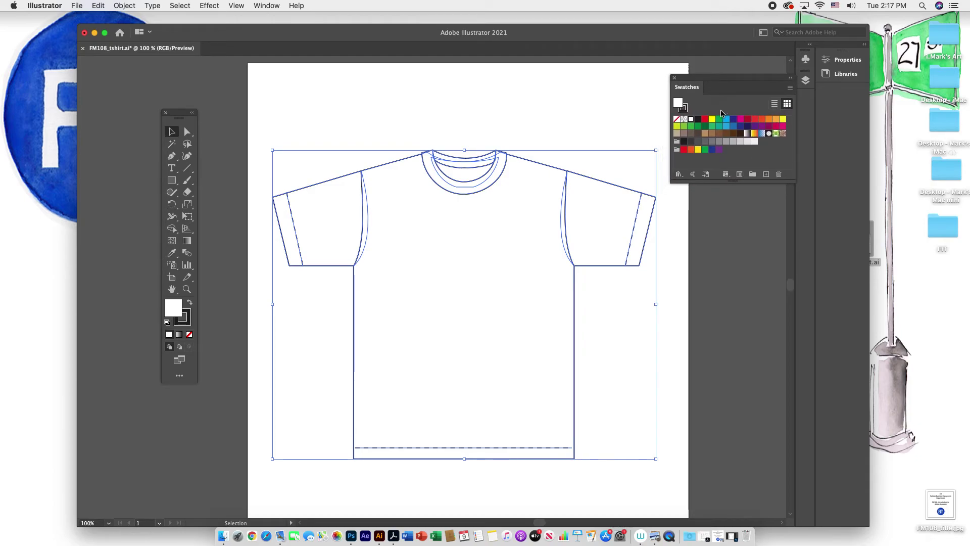
click(705, 120)
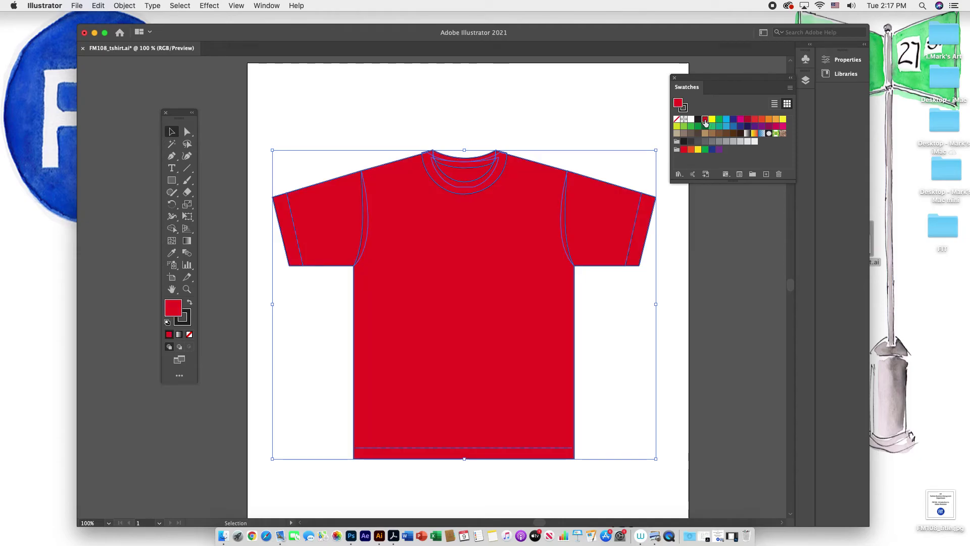
click(579, 103)
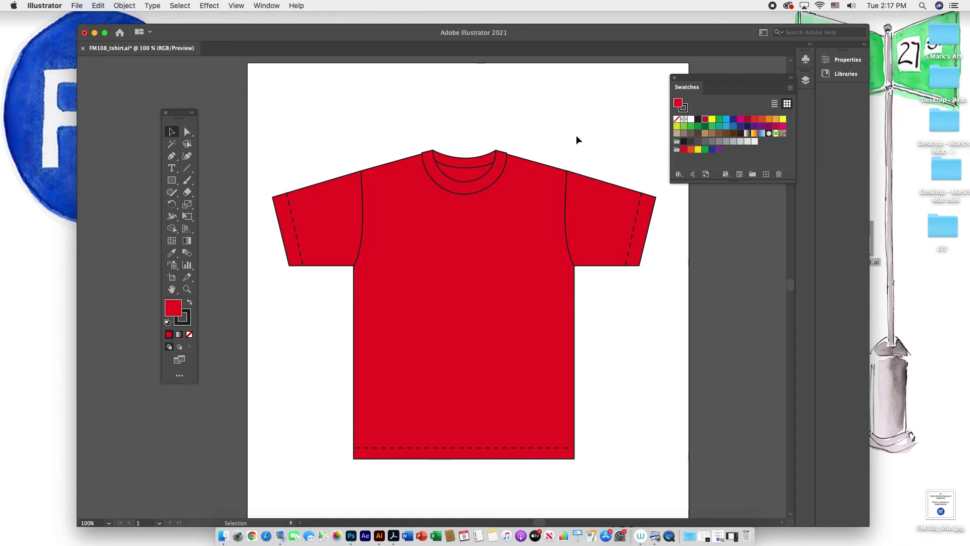
click(523, 275)
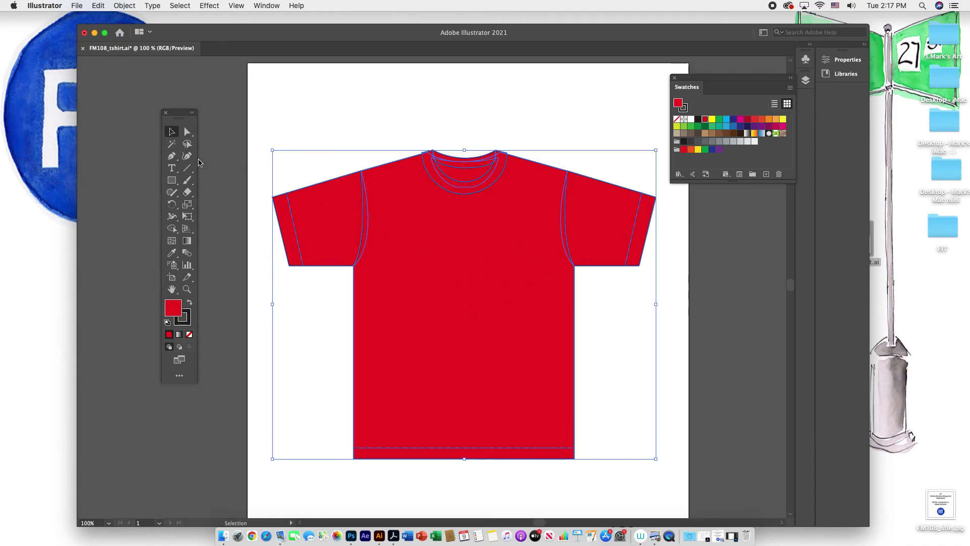
- Fill the selected T-shirt with the yellow swatch and deselect it
click(712, 119)
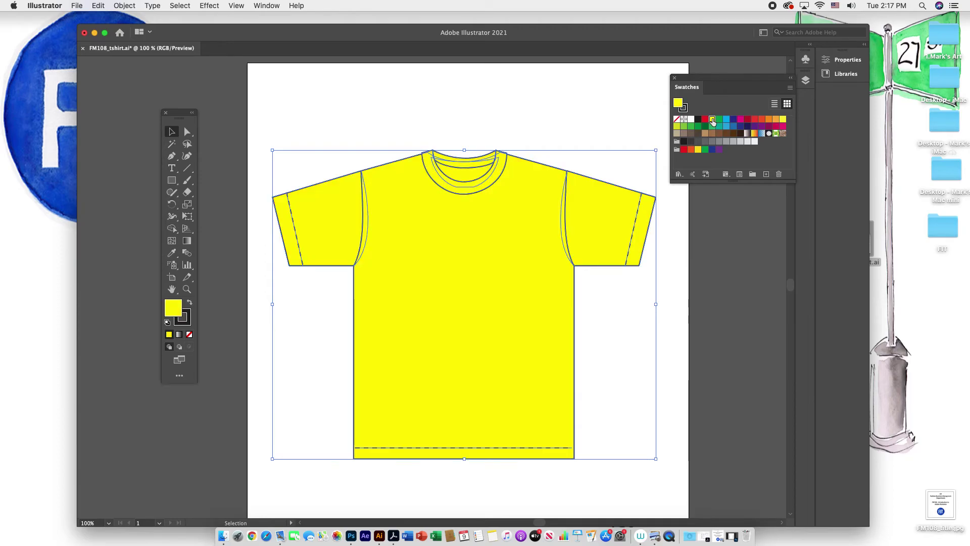
click(558, 106)
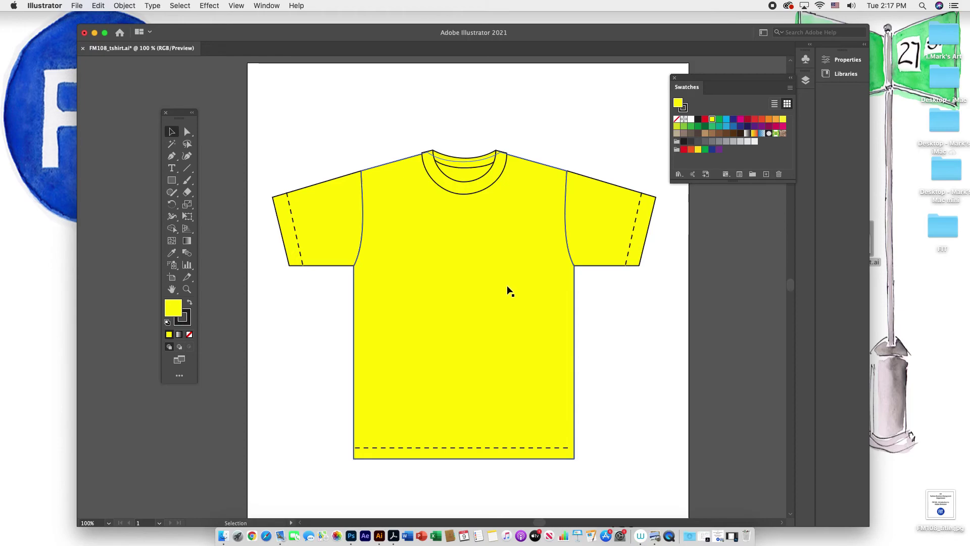
- Draw an upright rectangle as a chest pocket on the right-hand side of the T-shirt and deselect it
click(172, 182)
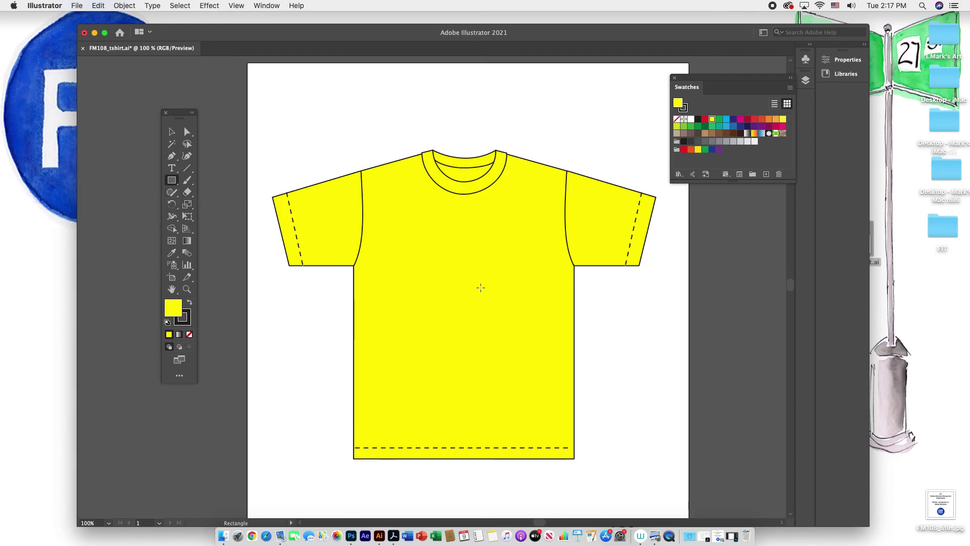
drag(481, 236, 537, 305)
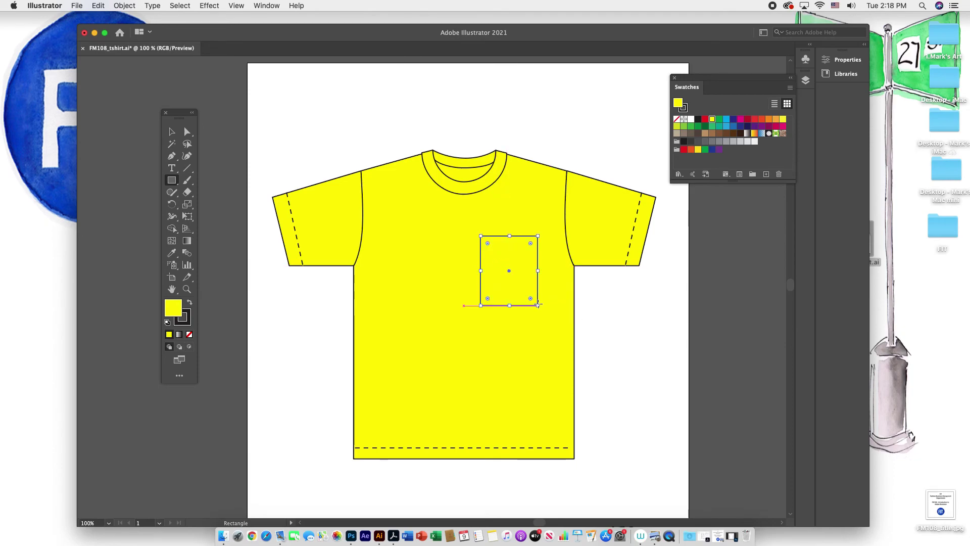
click(172, 133)
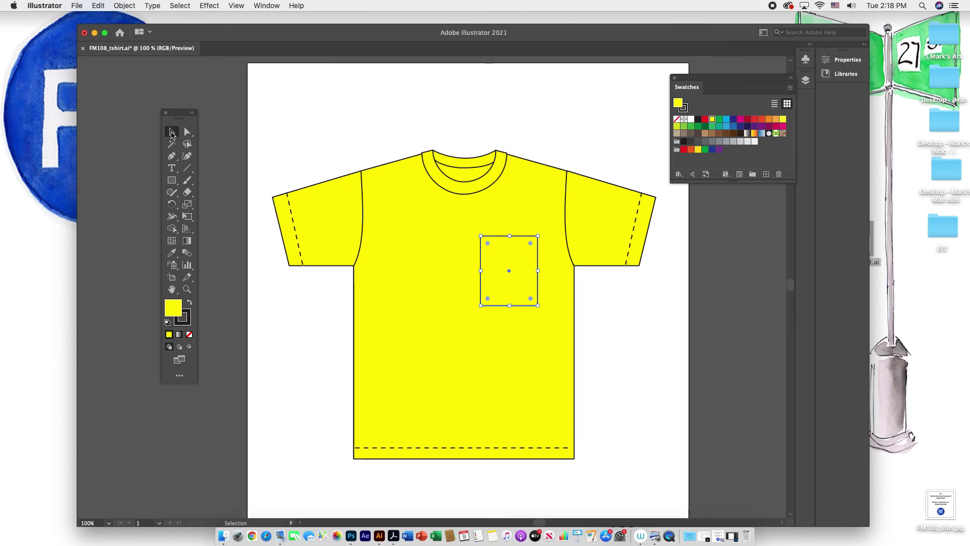
click(638, 328)
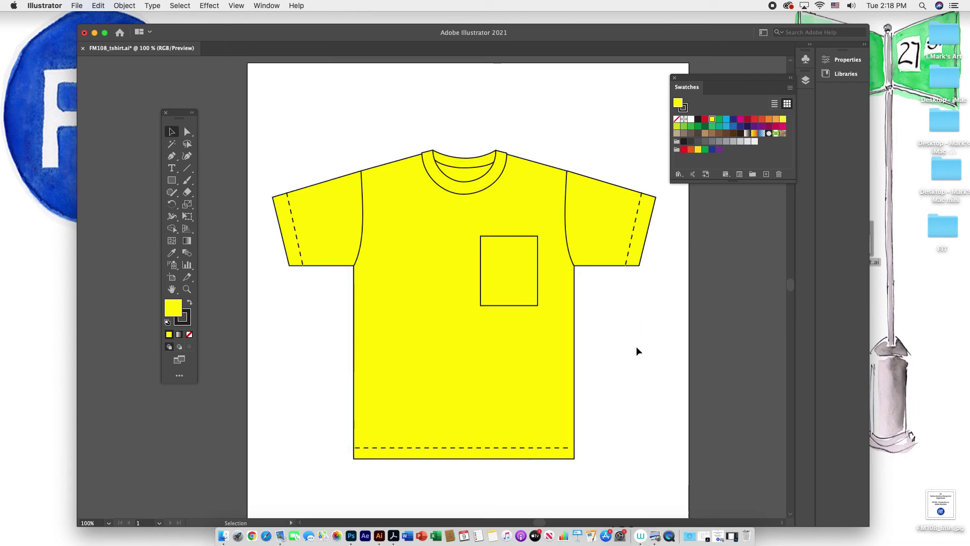
- Move the pocket rectangle slightly up and left, and scale it down proportionally from its lower-right corner
click(524, 298)
drag(525, 294, 520, 286)
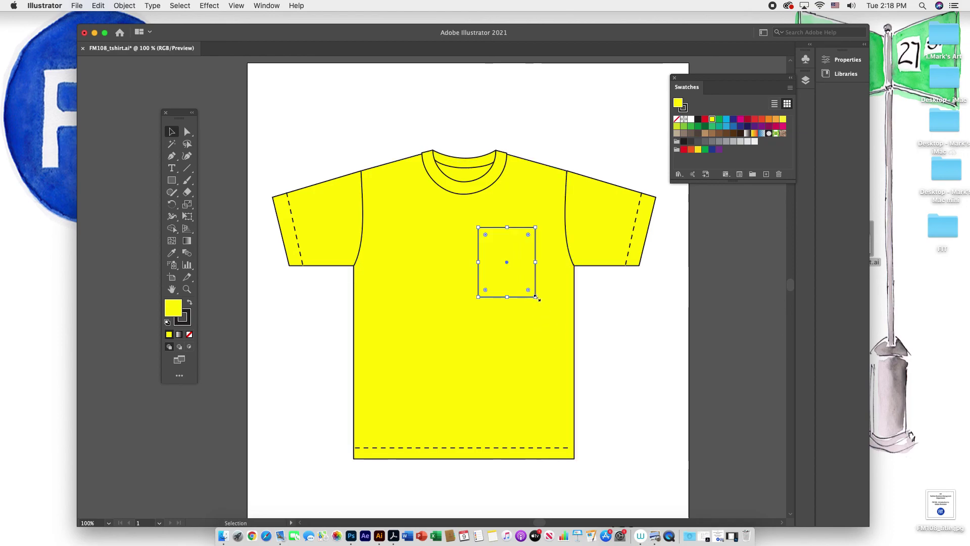
drag(536, 297, 525, 281)
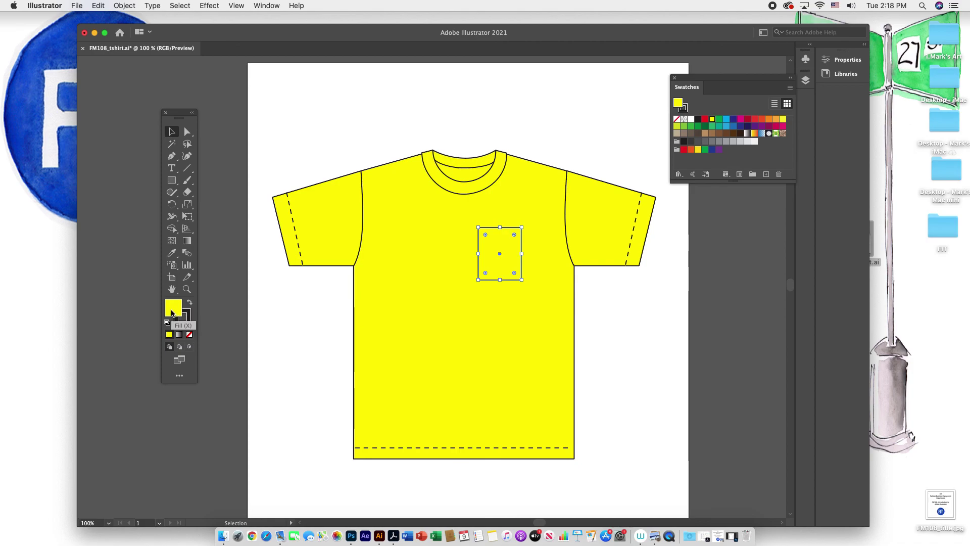
- Fill the pocket rectangle with the light blue swatch and deselect it
click(726, 120)
click(637, 360)
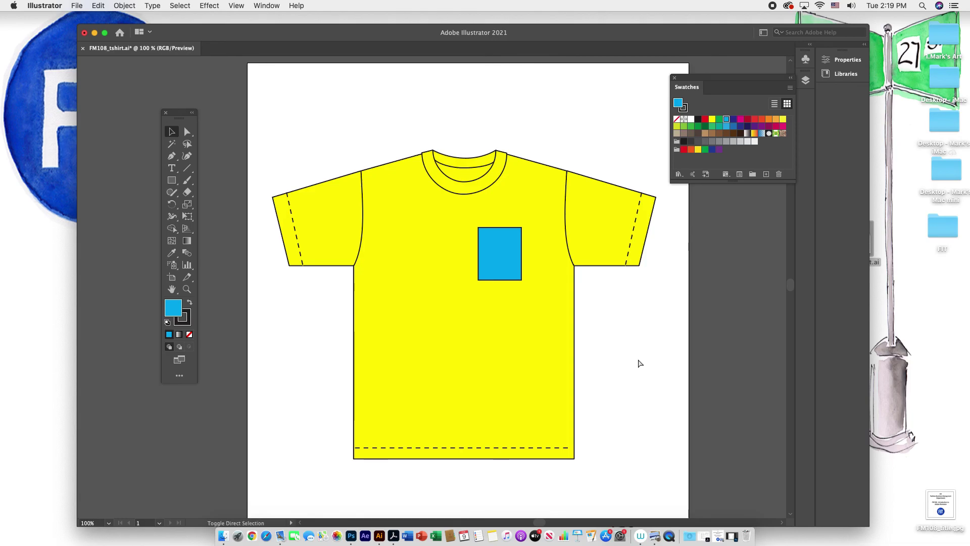
key(super+shift+5)
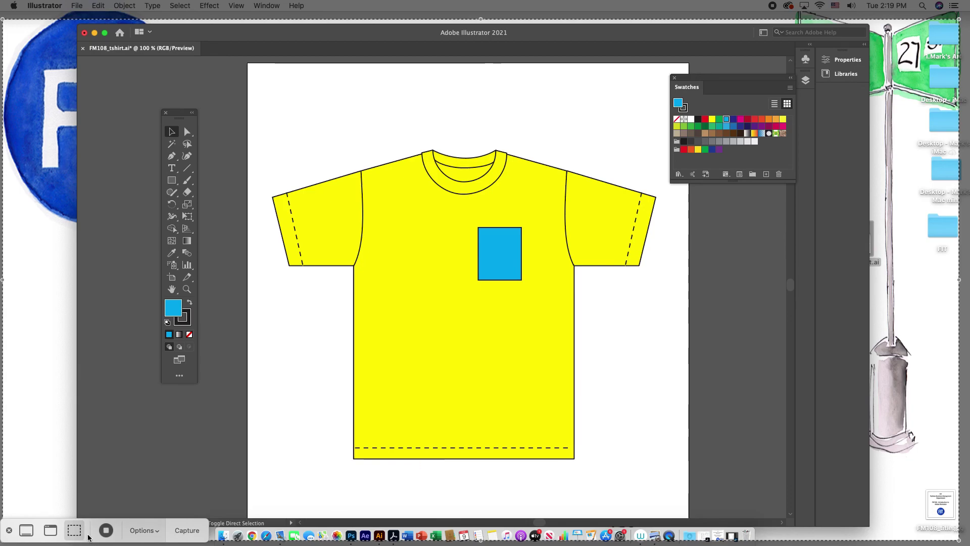